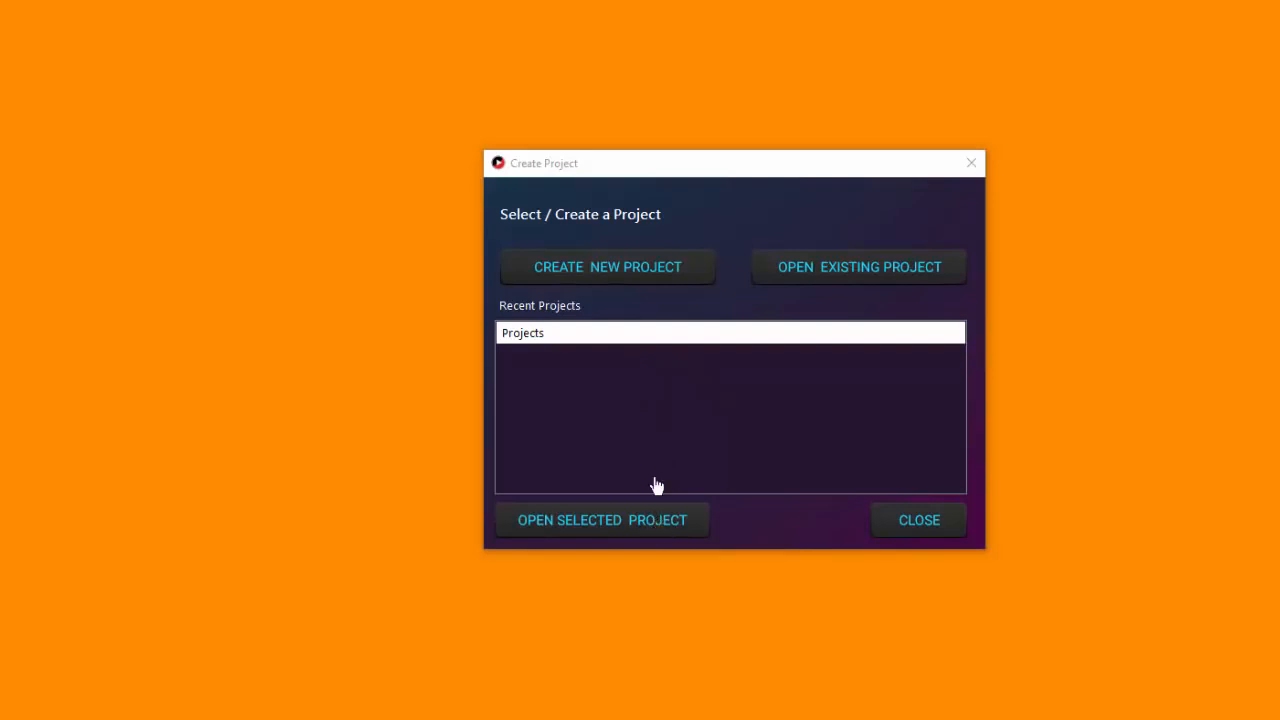
pyautogui.click(632, 270)
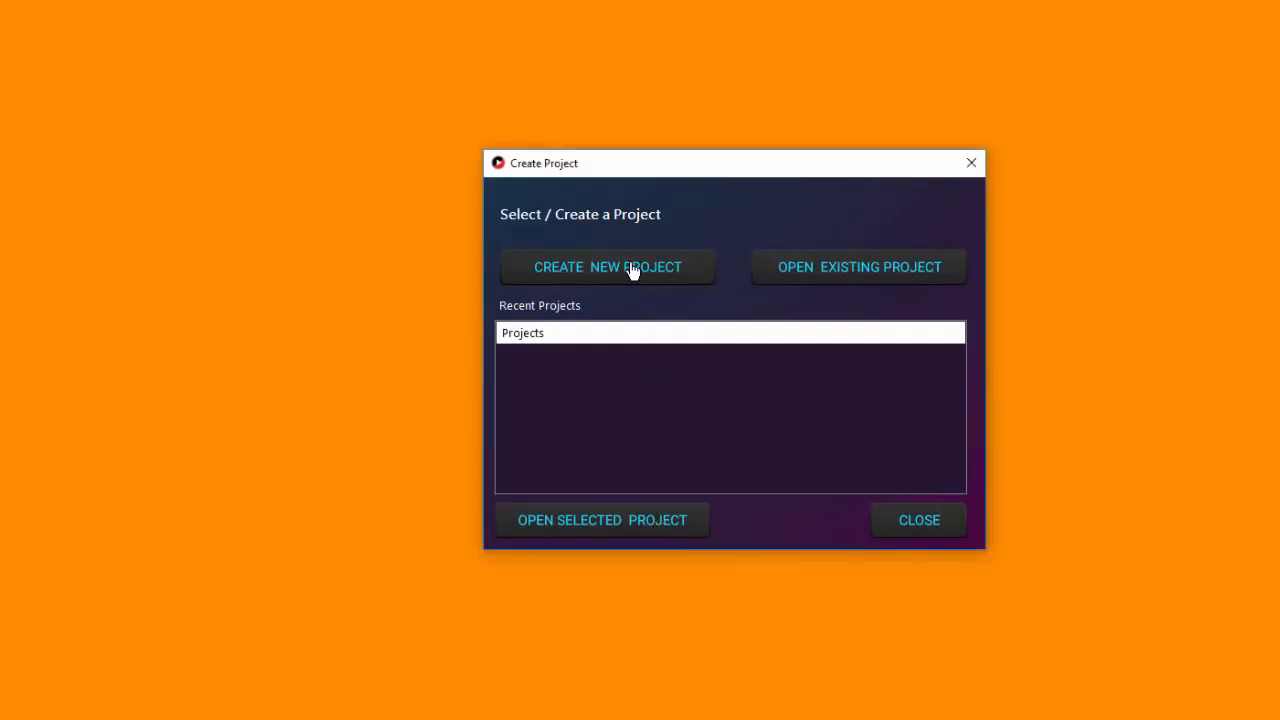
pyautogui.click(632, 270)
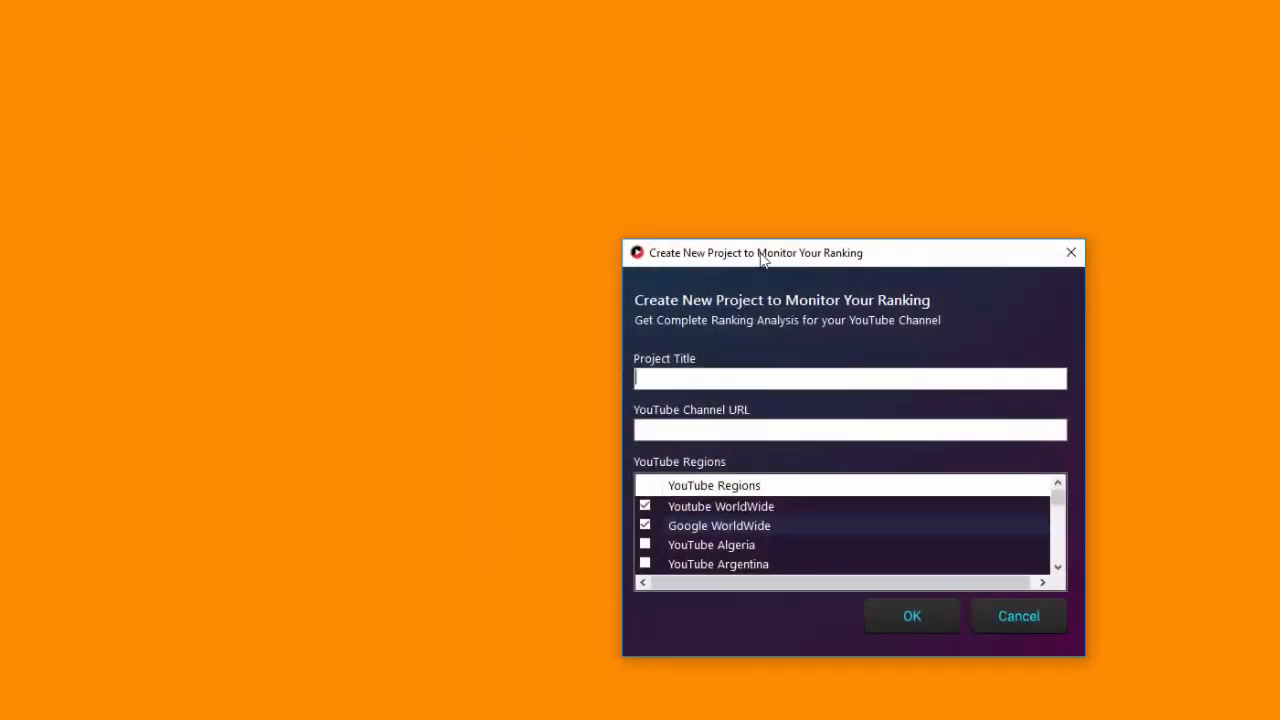
pyautogui.moveTo(769, 266); pyautogui.dragTo(540, 170)
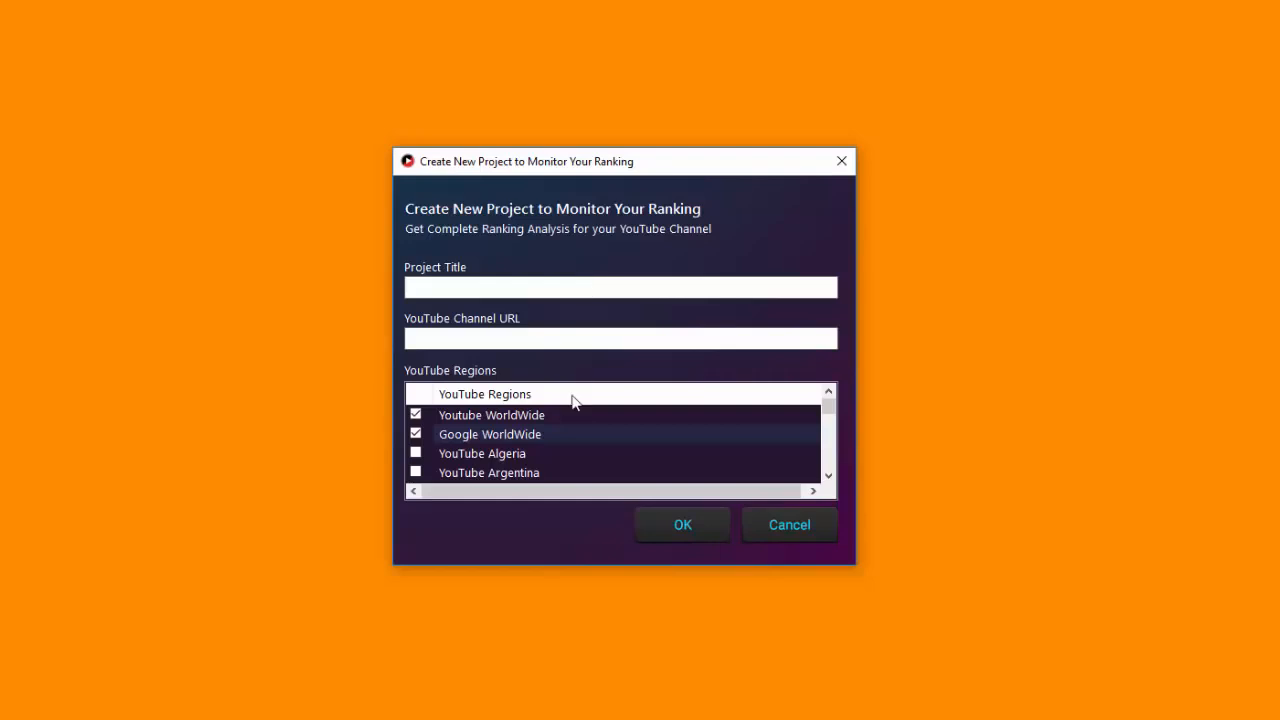
pyautogui.write('My Youtube Channel')
pyautogui.write('https://www.youtube.com/c/rhymecast')
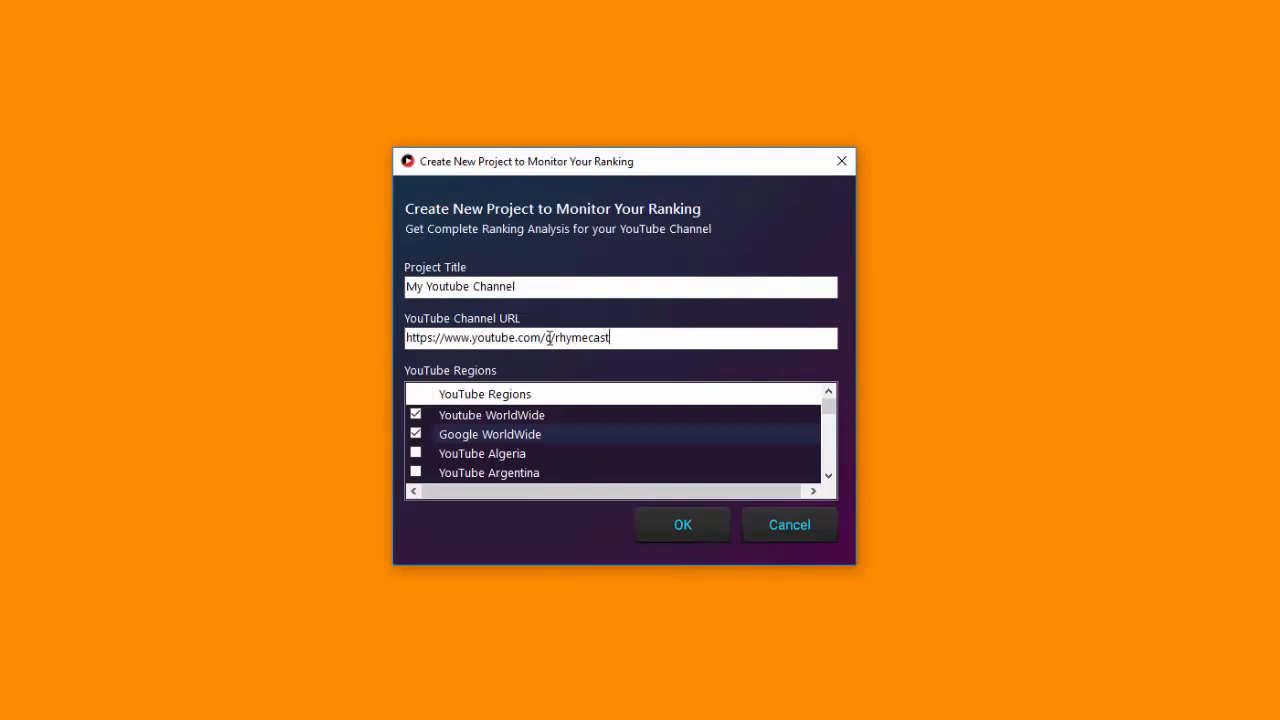
pyautogui.moveTo(540, 337); pyautogui.dragTo(556, 337)
pyautogui.click(534, 337)
pyautogui.moveTo(545, 338); pyautogui.dragTo(551, 338)
# - Browse the project's available regions and add YouTube Algeria to the selected ones
pyautogui.scroll(-1, 466, 460)
pyautogui.scroll(-2, 466, 462)
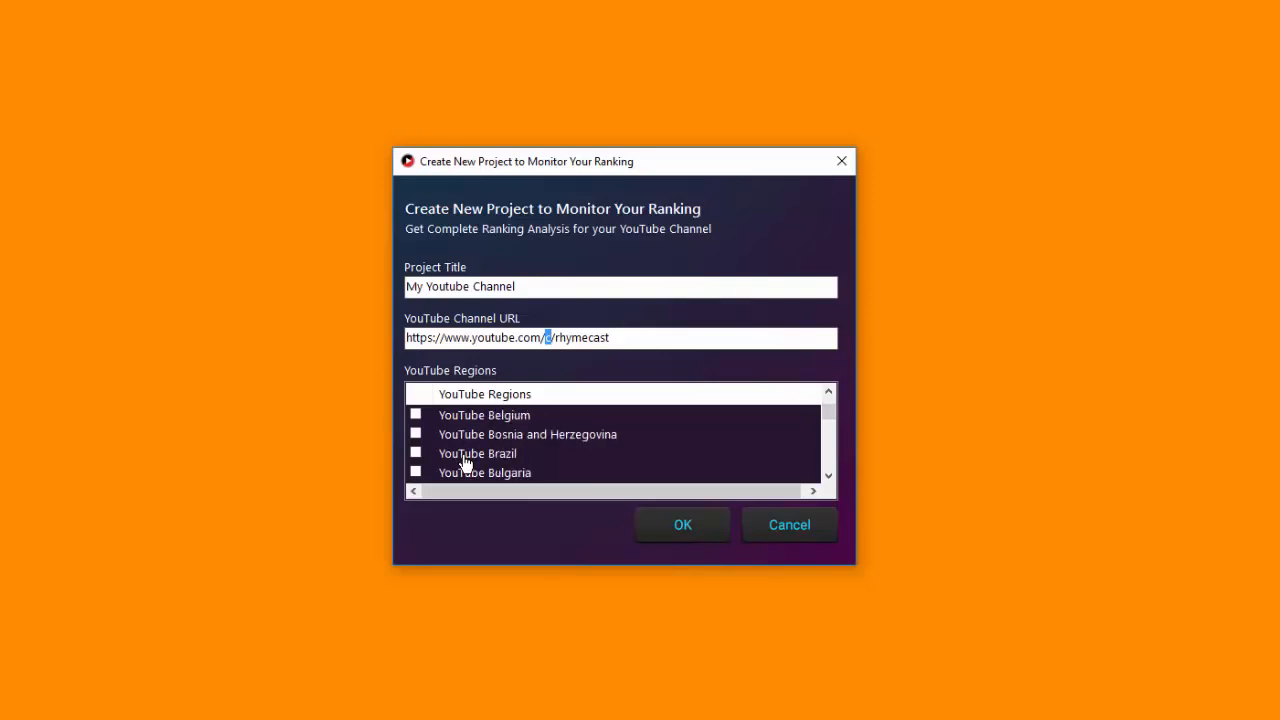
pyautogui.scroll(-2, 466, 462)
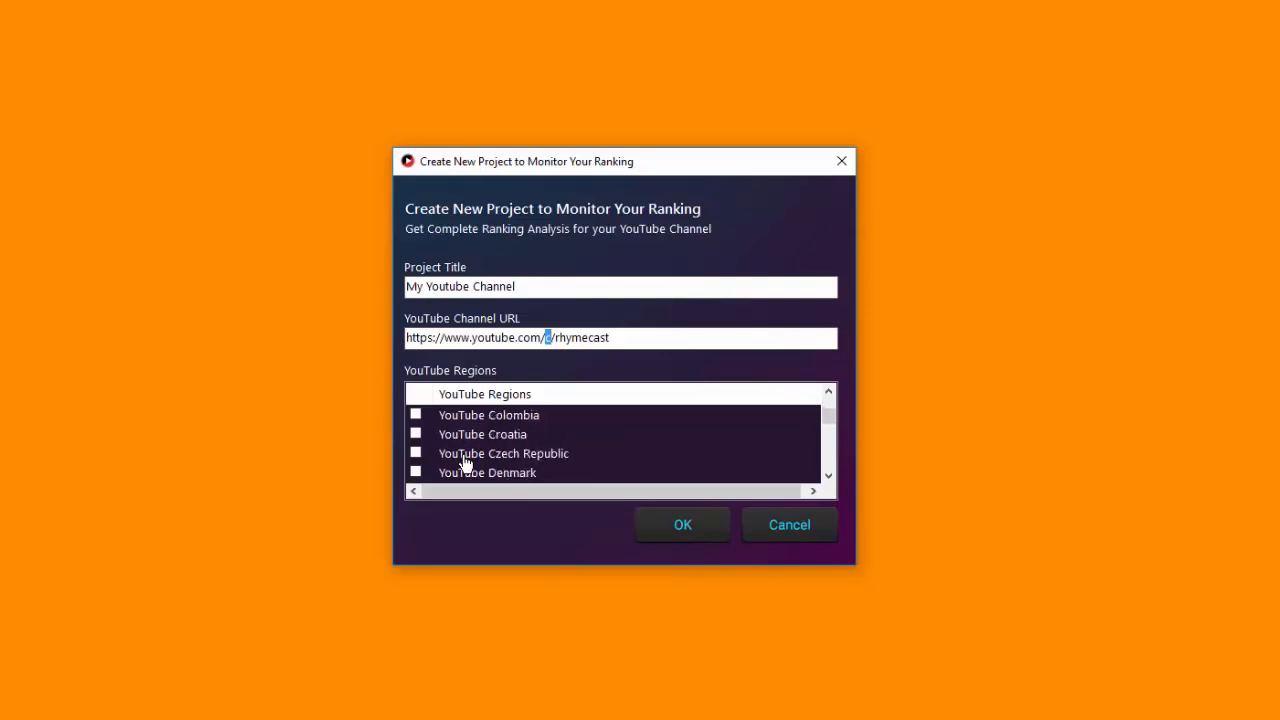
pyautogui.scroll(-5, 466, 462)
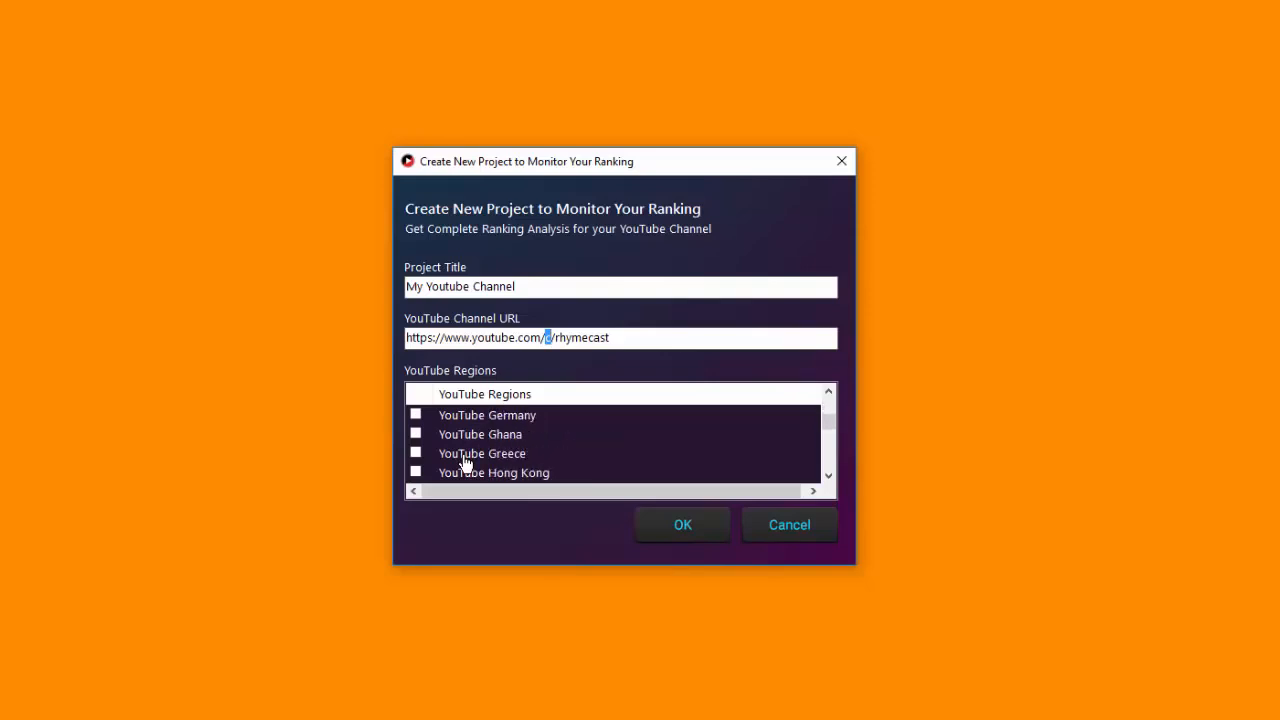
pyautogui.scroll(-1, 466, 462)
pyautogui.scroll(-1, 466, 462)
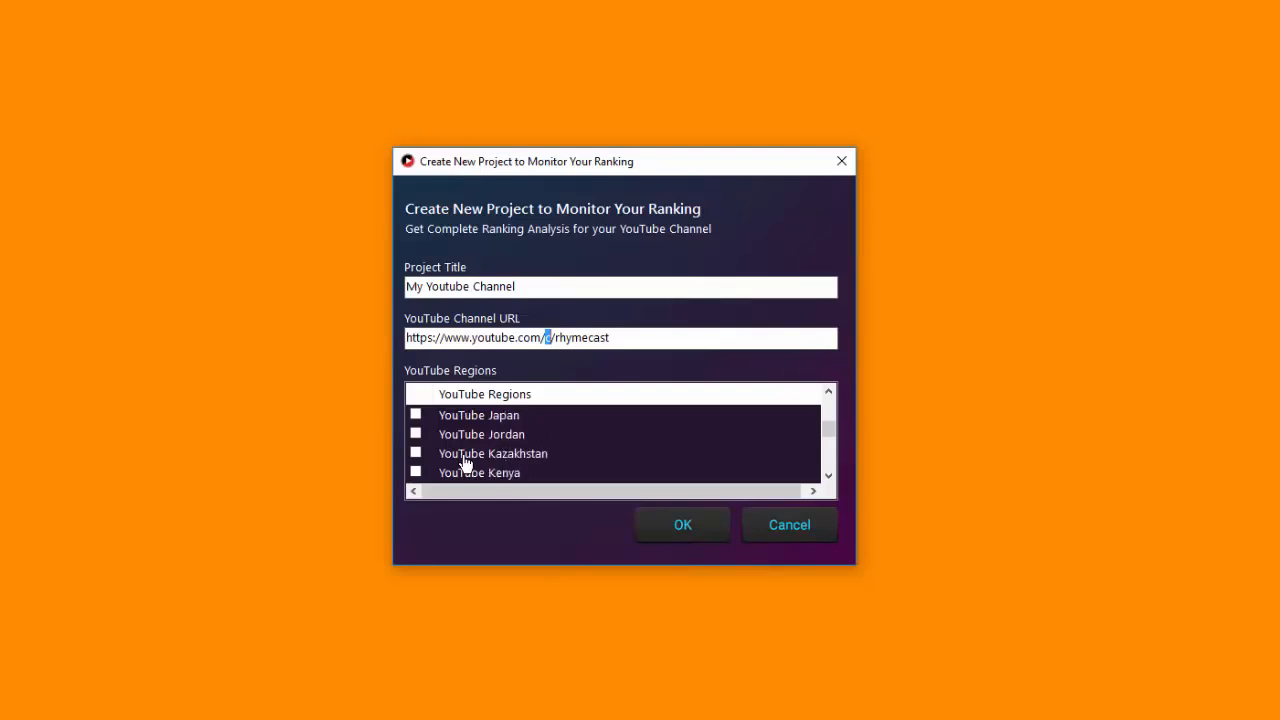
pyautogui.scroll(-5, 466, 462)
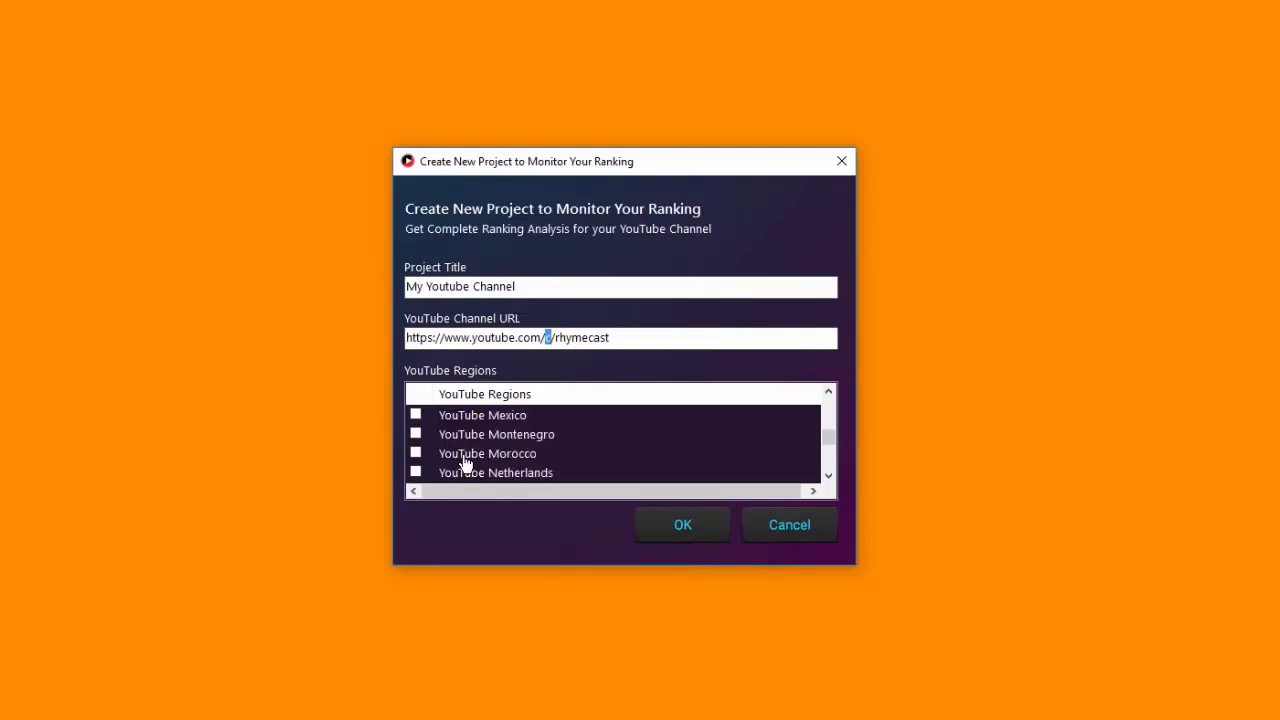
pyautogui.scroll(8, 466, 462)
pyautogui.scroll(10, 466, 462)
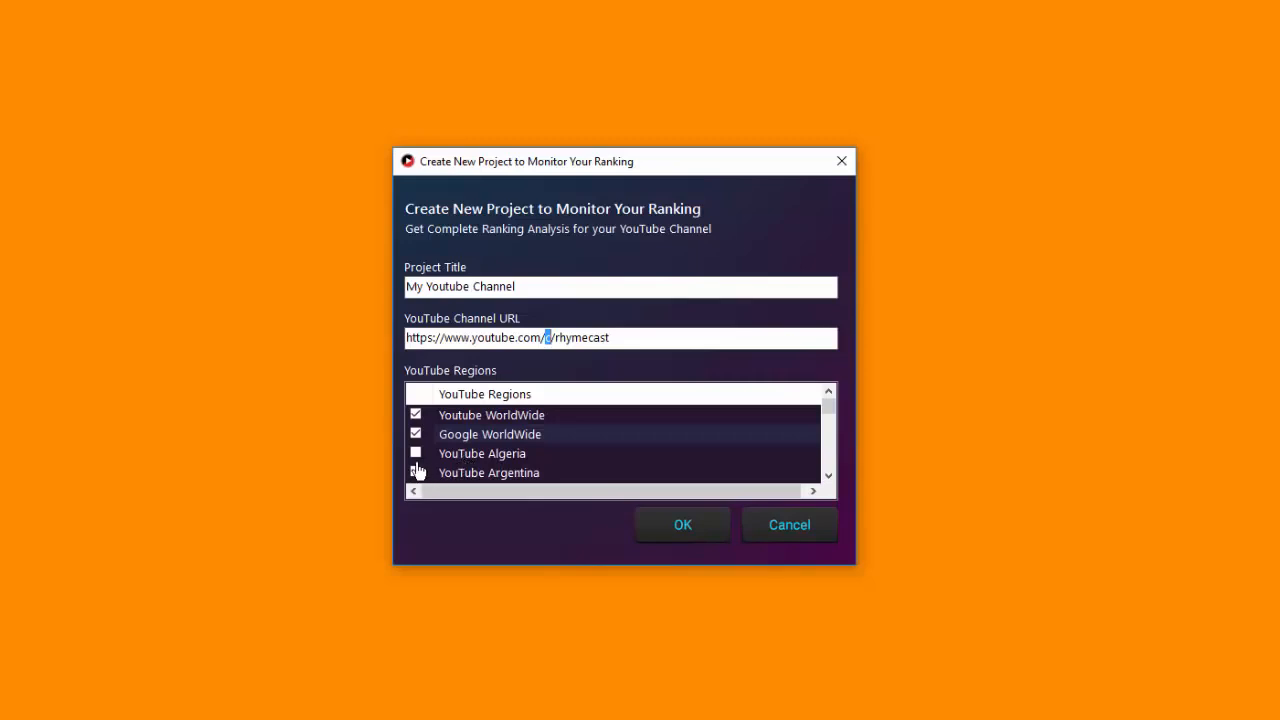
pyautogui.click(415, 455)
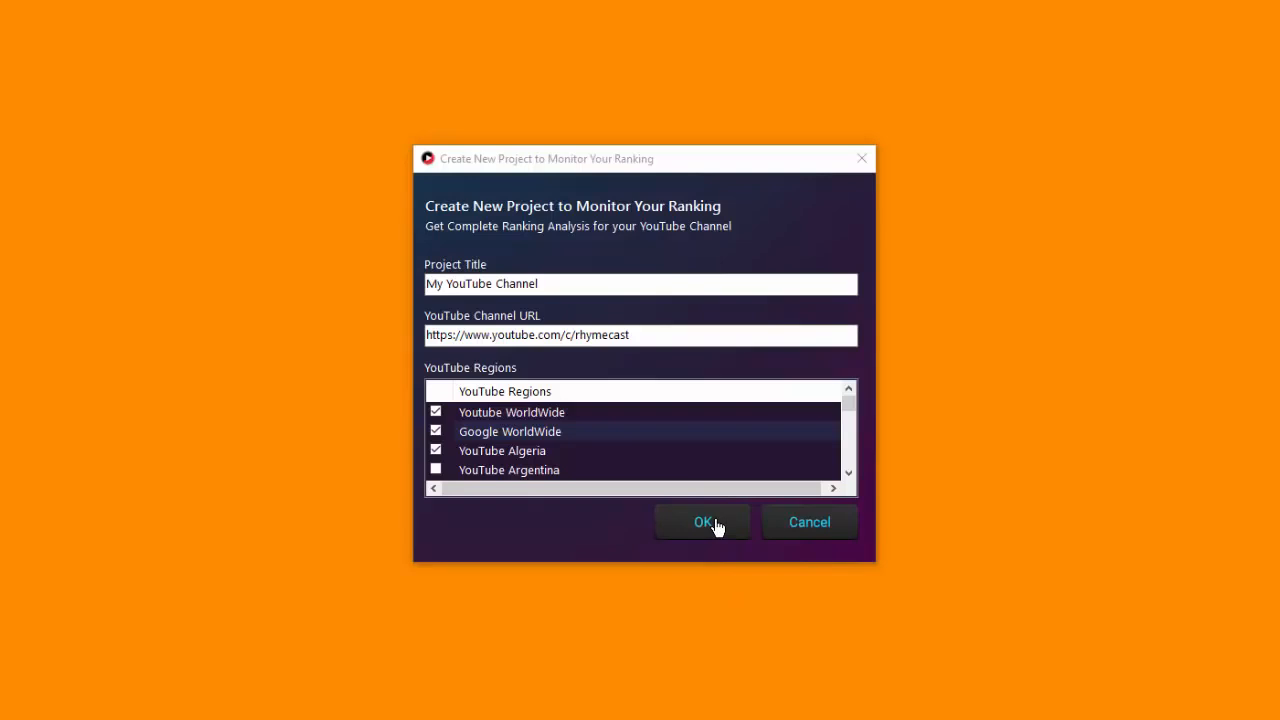
# - Confirm the project settings and save the project file to the Desktop as "My YouTube Channel.tampdb"
pyautogui.click(714, 524)
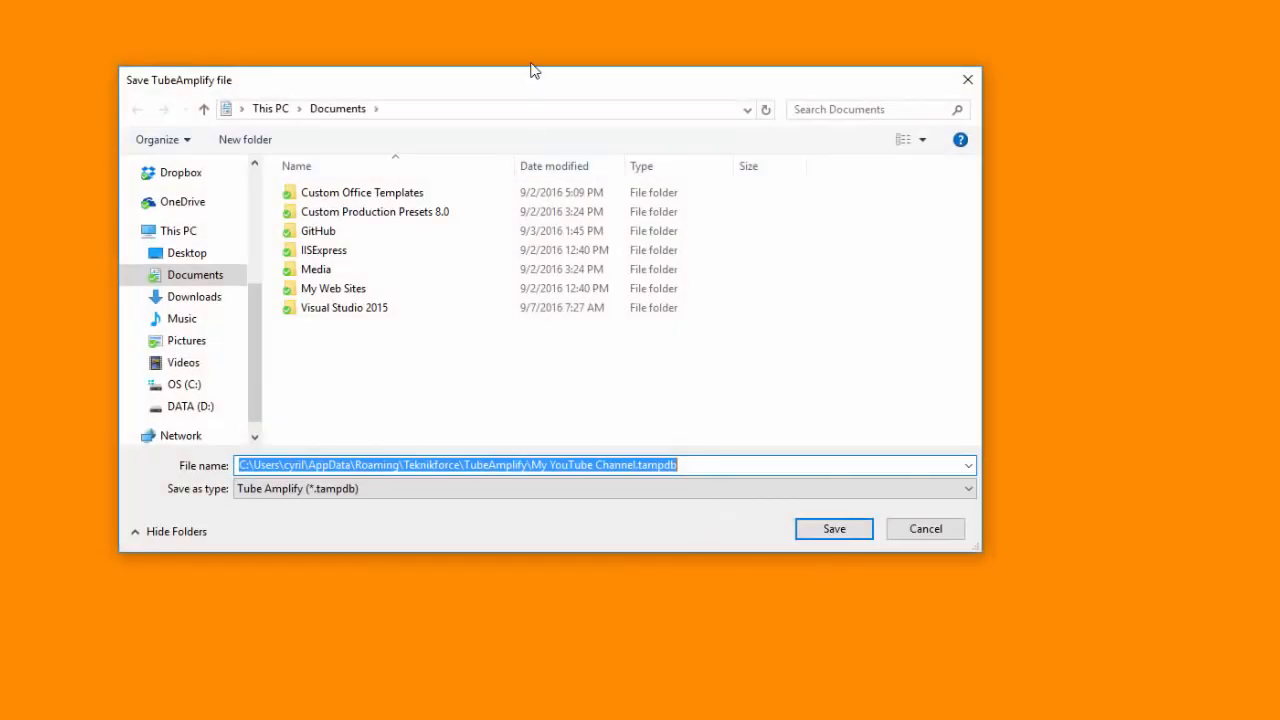
pyautogui.moveTo(532, 64); pyautogui.dragTo(504, 47)
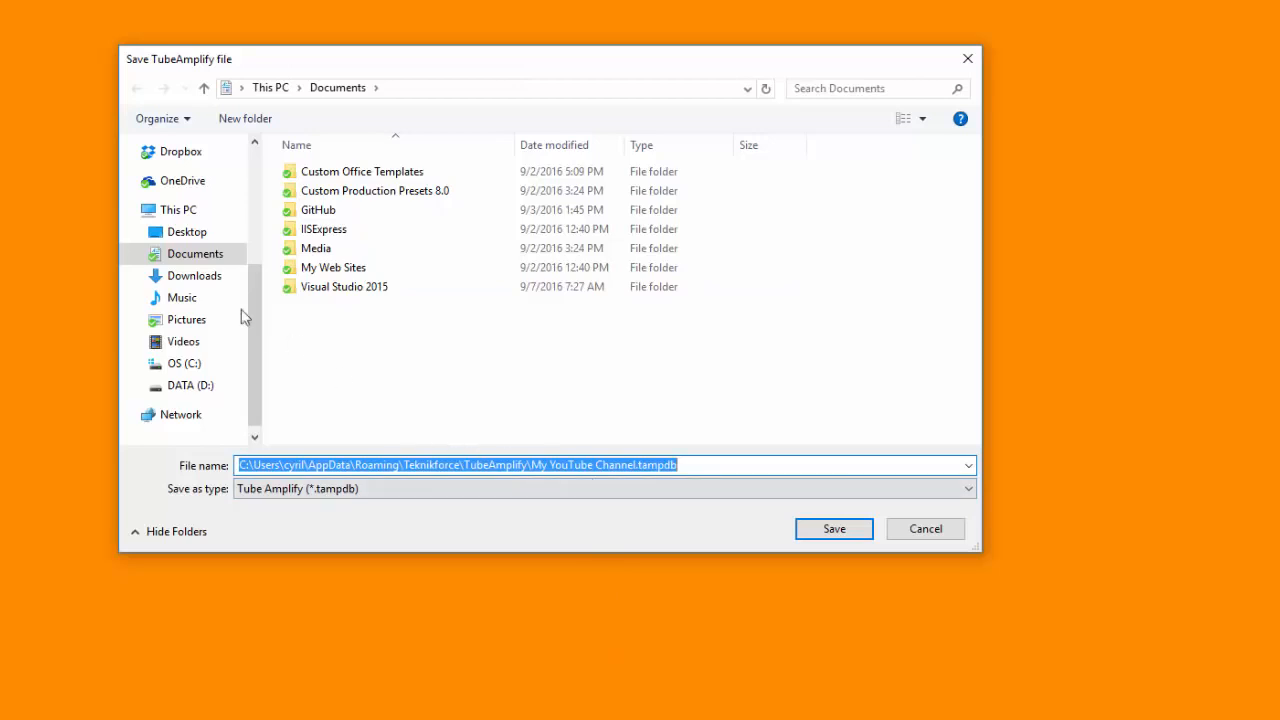
pyautogui.click(187, 232)
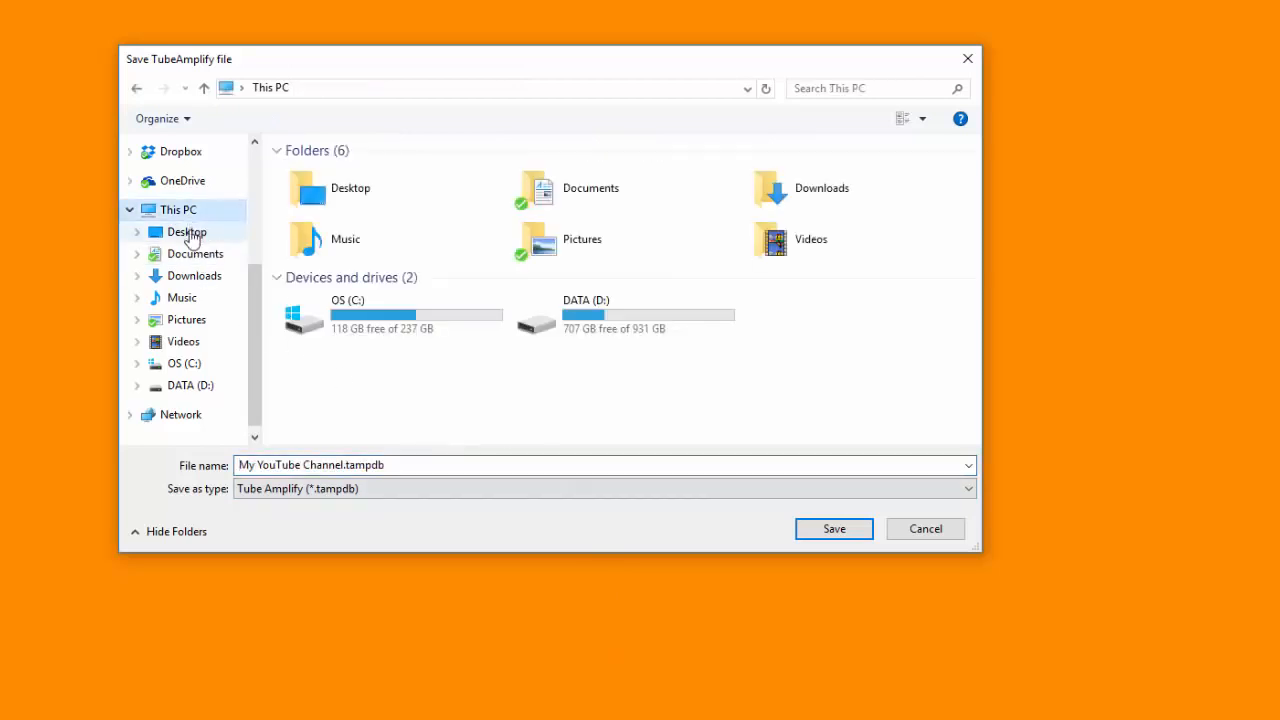
pyautogui.click(485, 464)
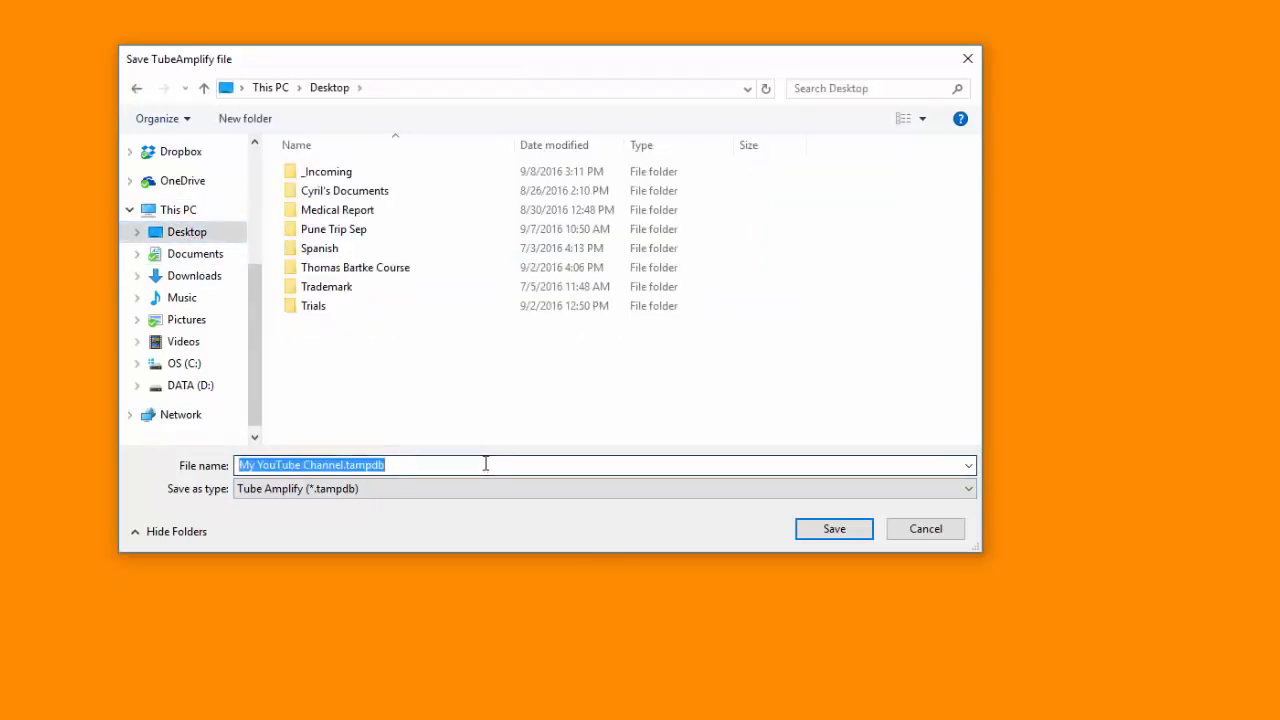
pyautogui.click(820, 532)
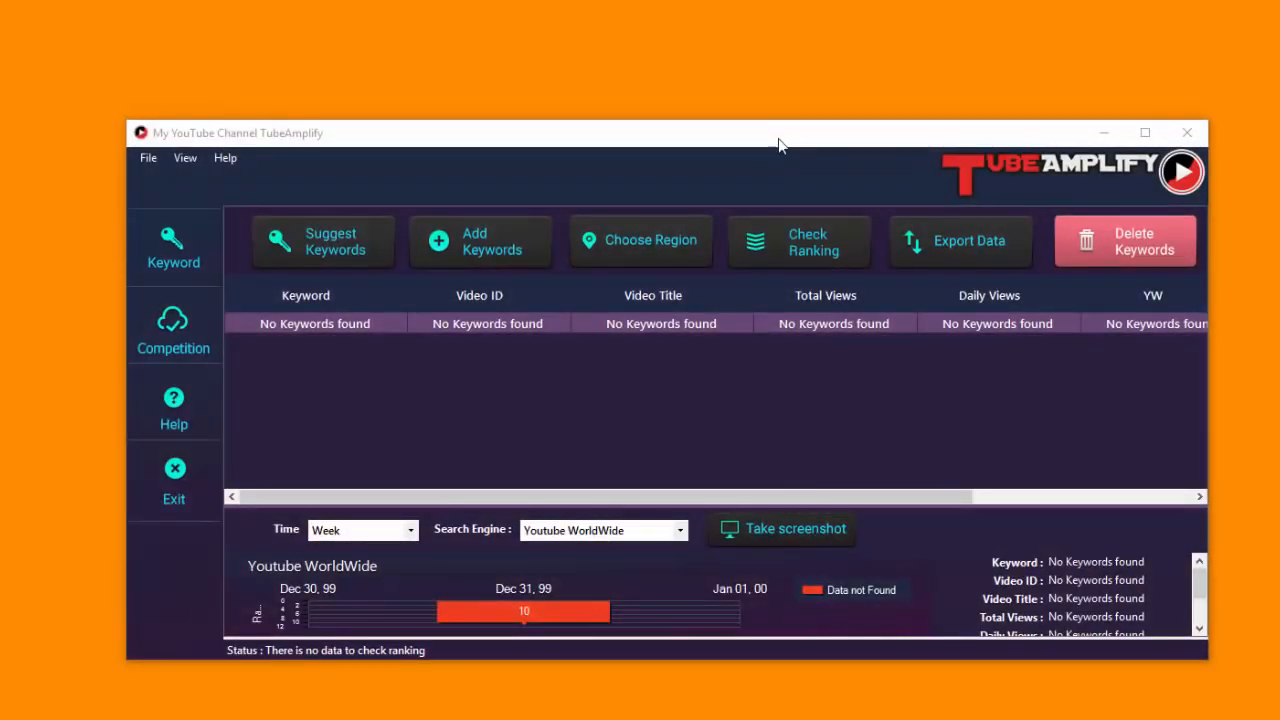
# - Move and enlarge the project window to fill the screen, and show the keyword section
pyautogui.moveTo(777, 137); pyautogui.dragTo(650, 20)
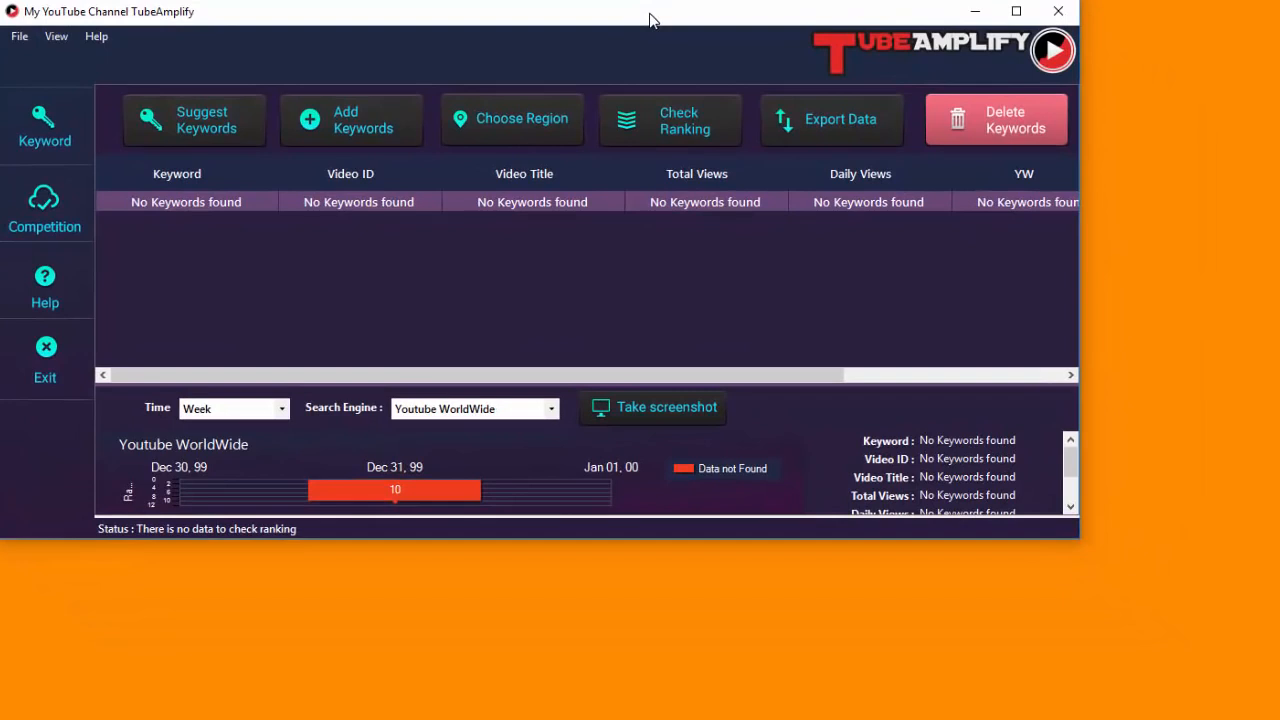
pyautogui.moveTo(1080, 538); pyautogui.dragTo(1278, 718)
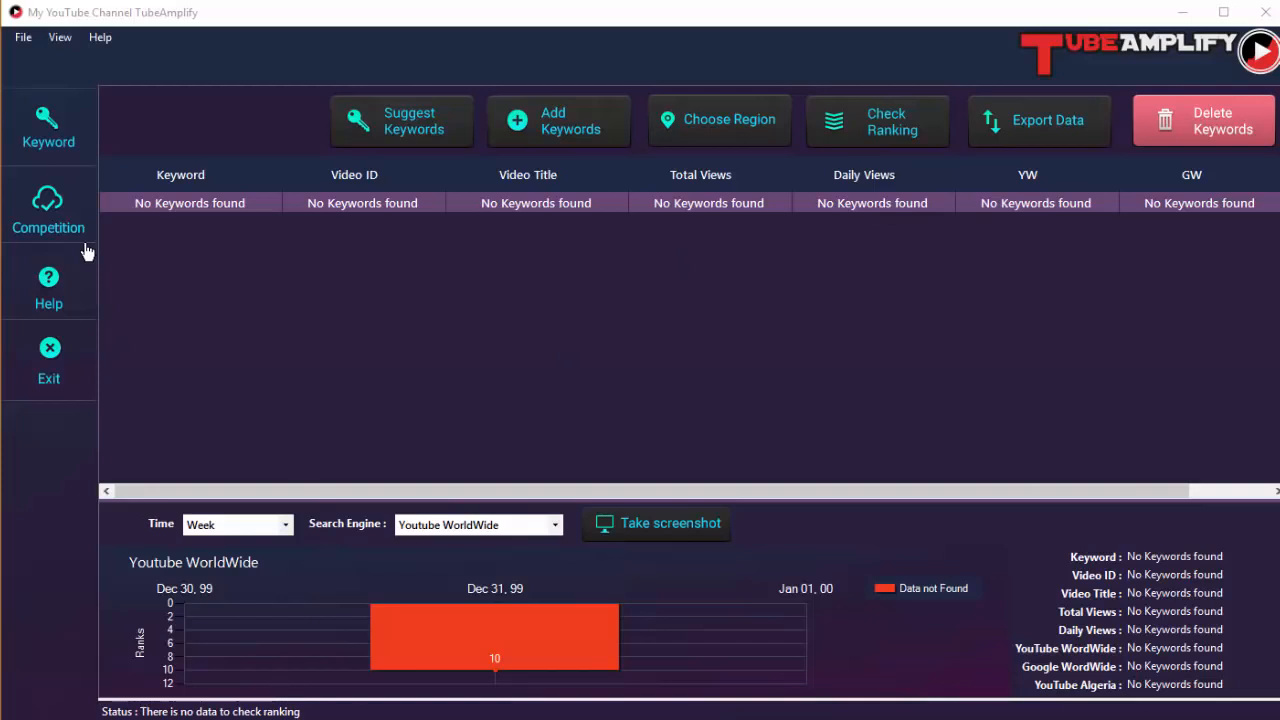
pyautogui.click(72, 150)
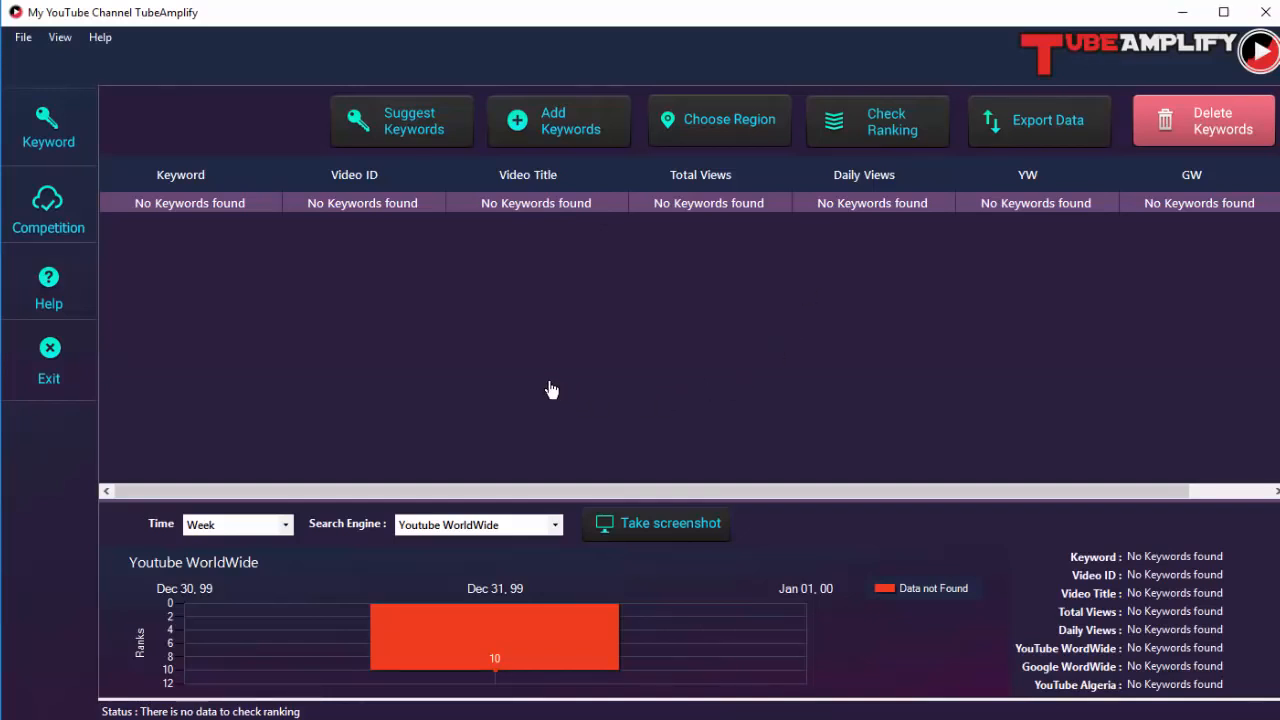
# - Generate keyword suggestions for the root keyword "toys", select the whole suggestion list, and close it
pyautogui.click(437, 139)
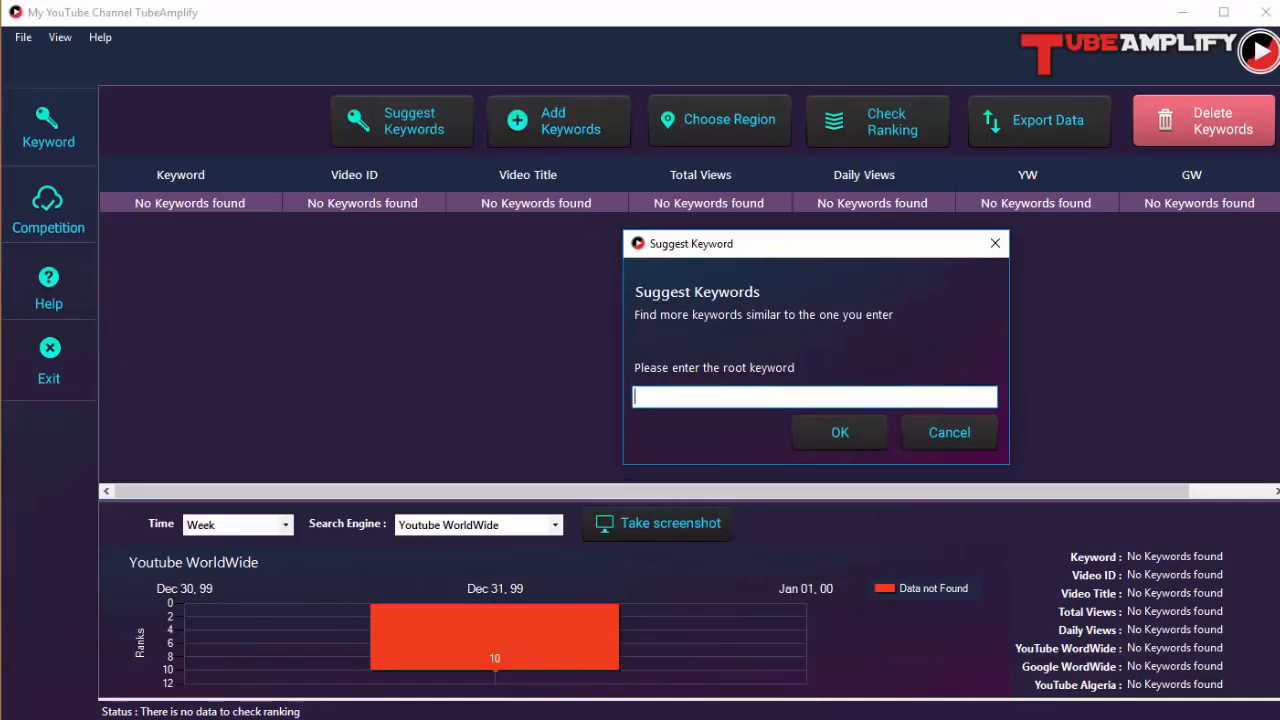
pyautogui.click(779, 445)
pyautogui.write('t')
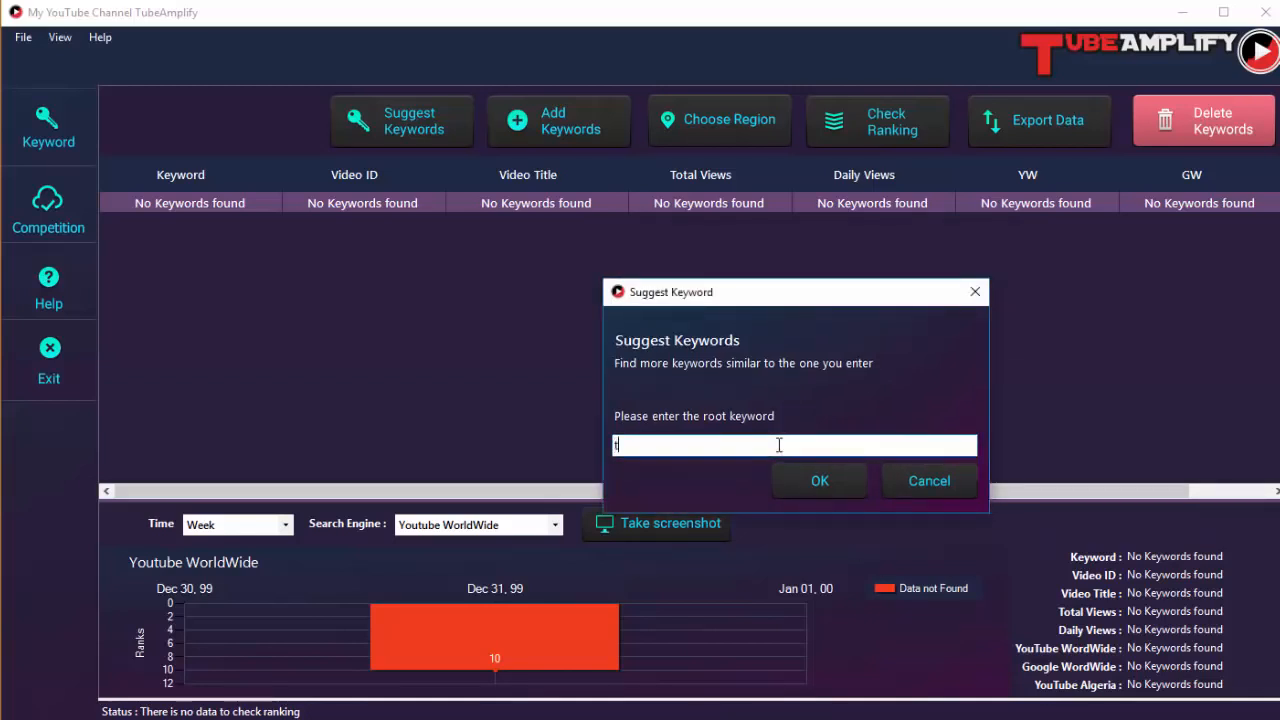
pyautogui.write('oys')
pyautogui.click(812, 478)
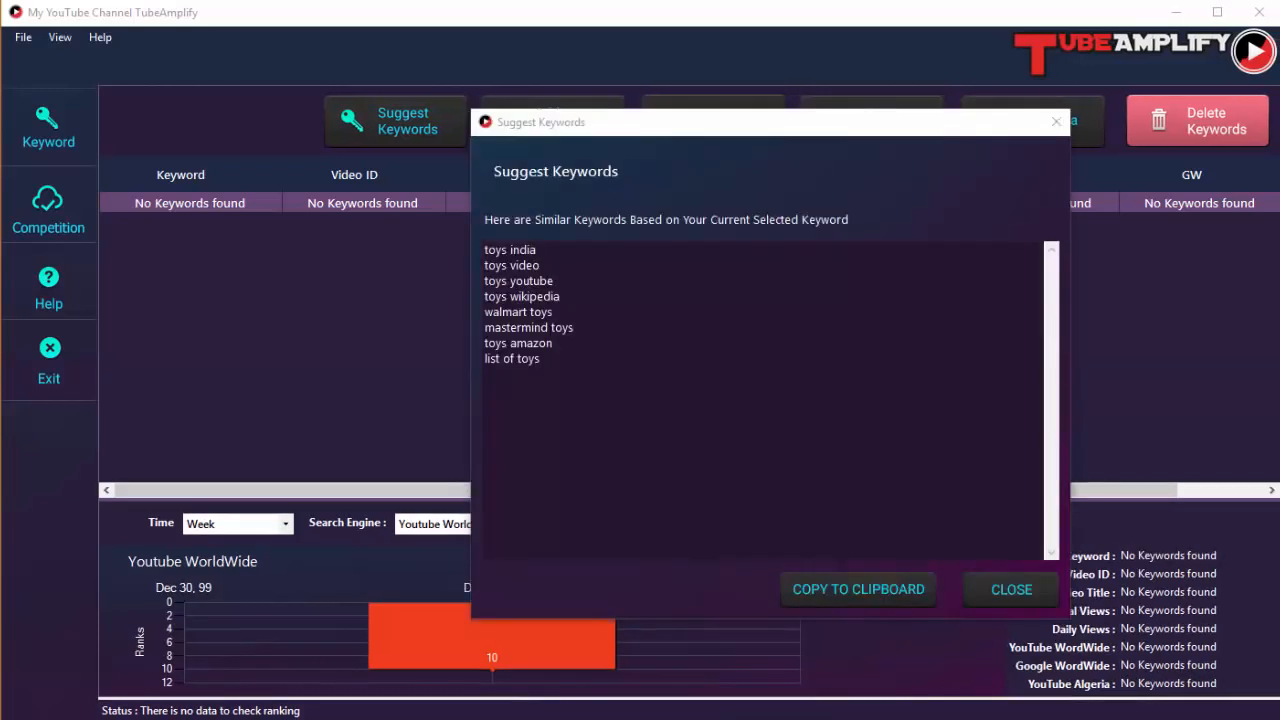
pyautogui.hotkey('ctrl', 'a')
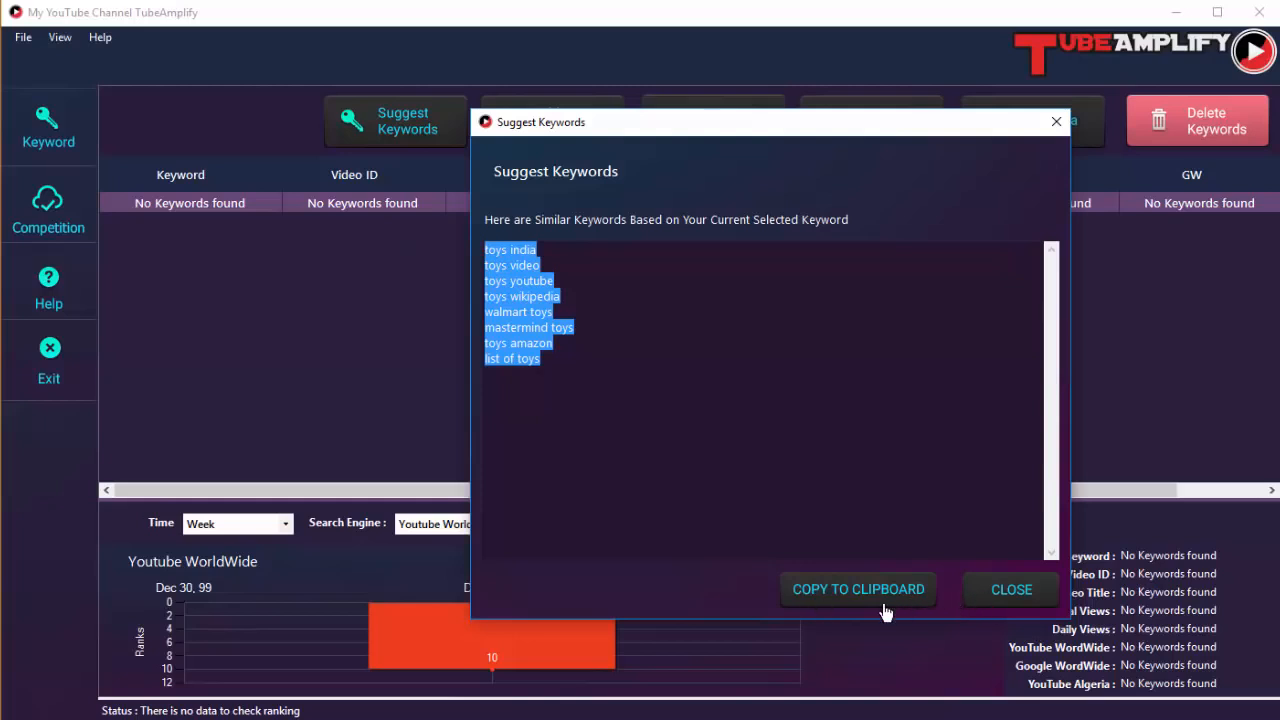
pyautogui.click(1006, 595)
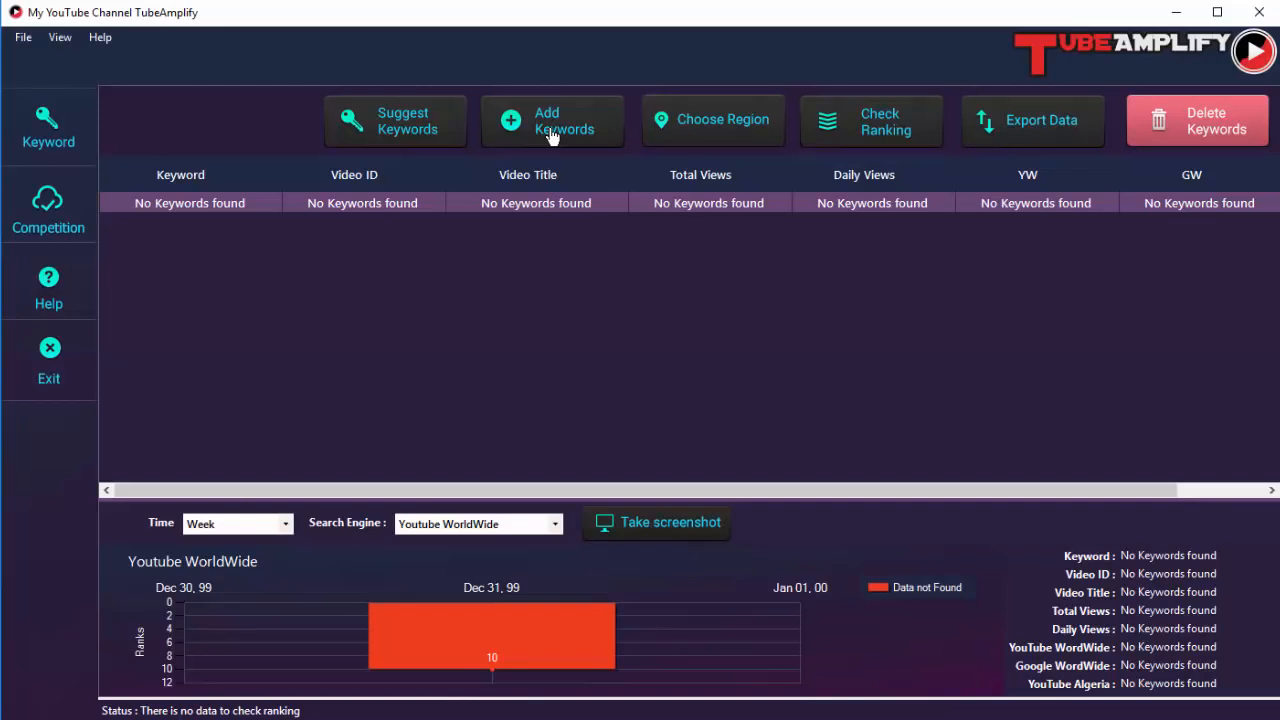
# - Start adding a new keyword to the project and enter "toys video" as the keyword
pyautogui.click(552, 134)
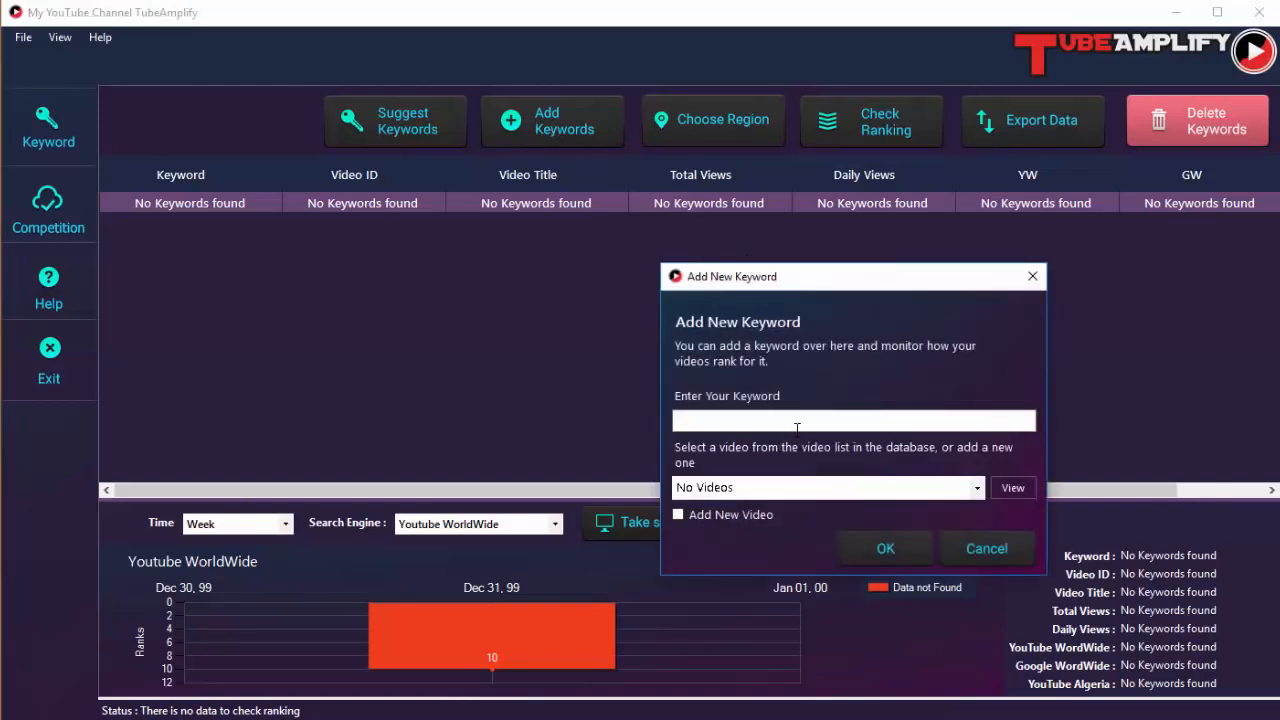
pyautogui.hotkey('alt', 'Tab')
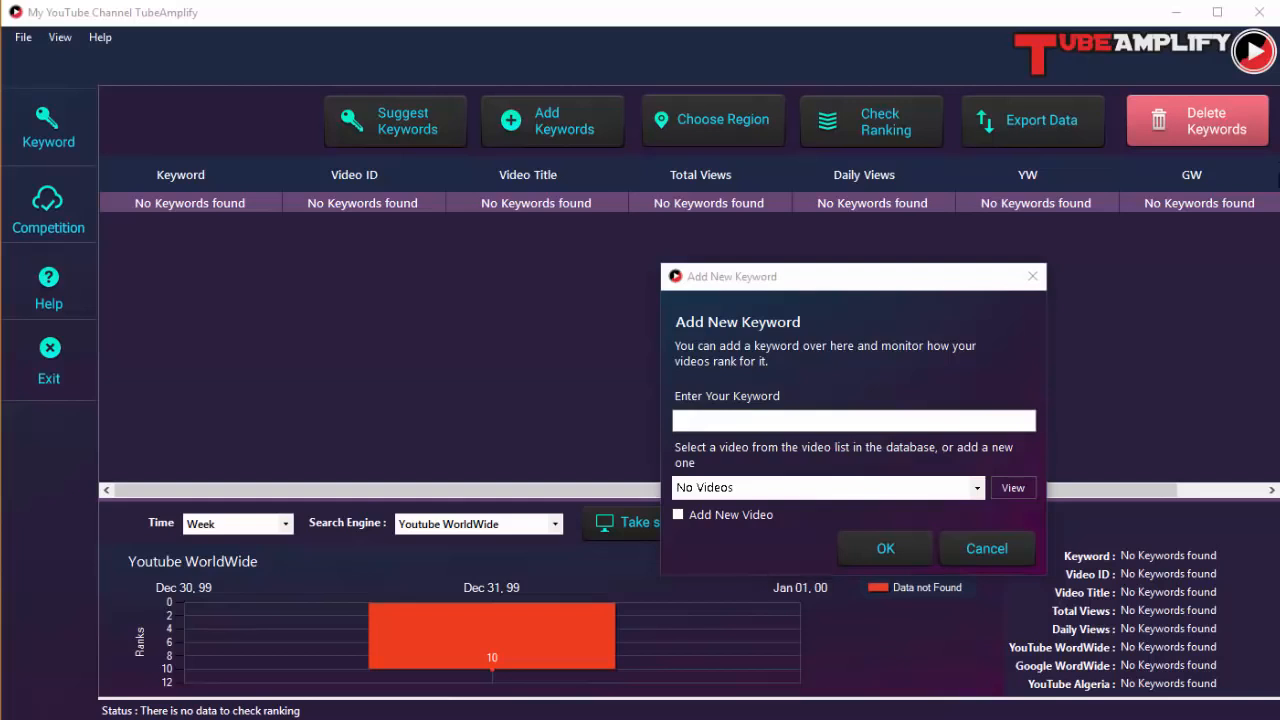
pyautogui.click(800, 422)
pyautogui.write('toys video')
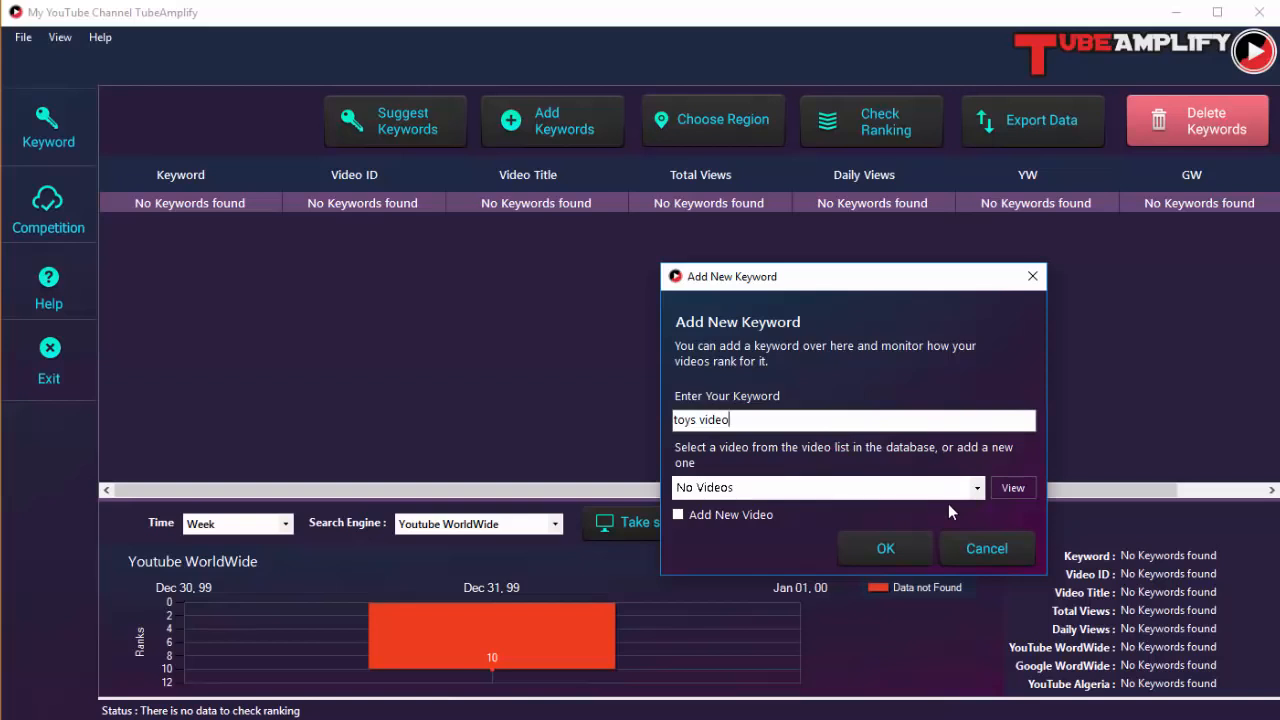
# - Check the list of videos stored in the database for one to assign to the keyword
pyautogui.click(976, 488)
pyautogui.click(976, 488)
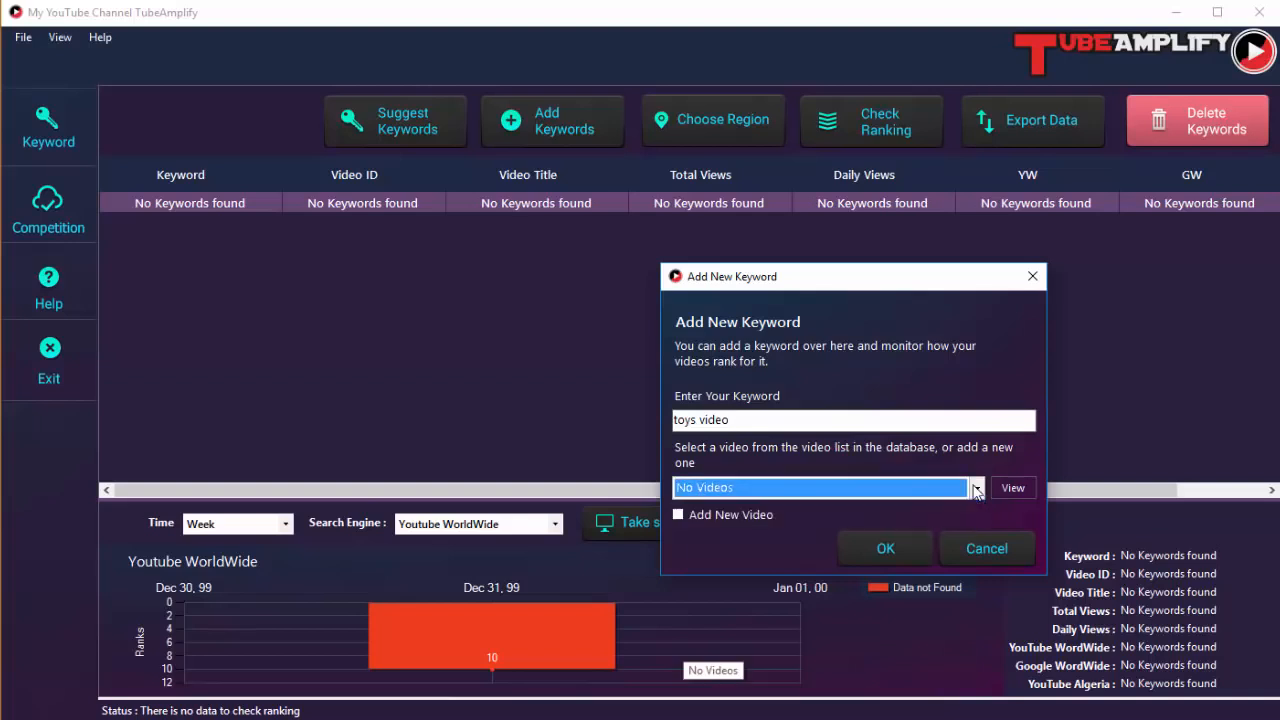
pyautogui.click(976, 488)
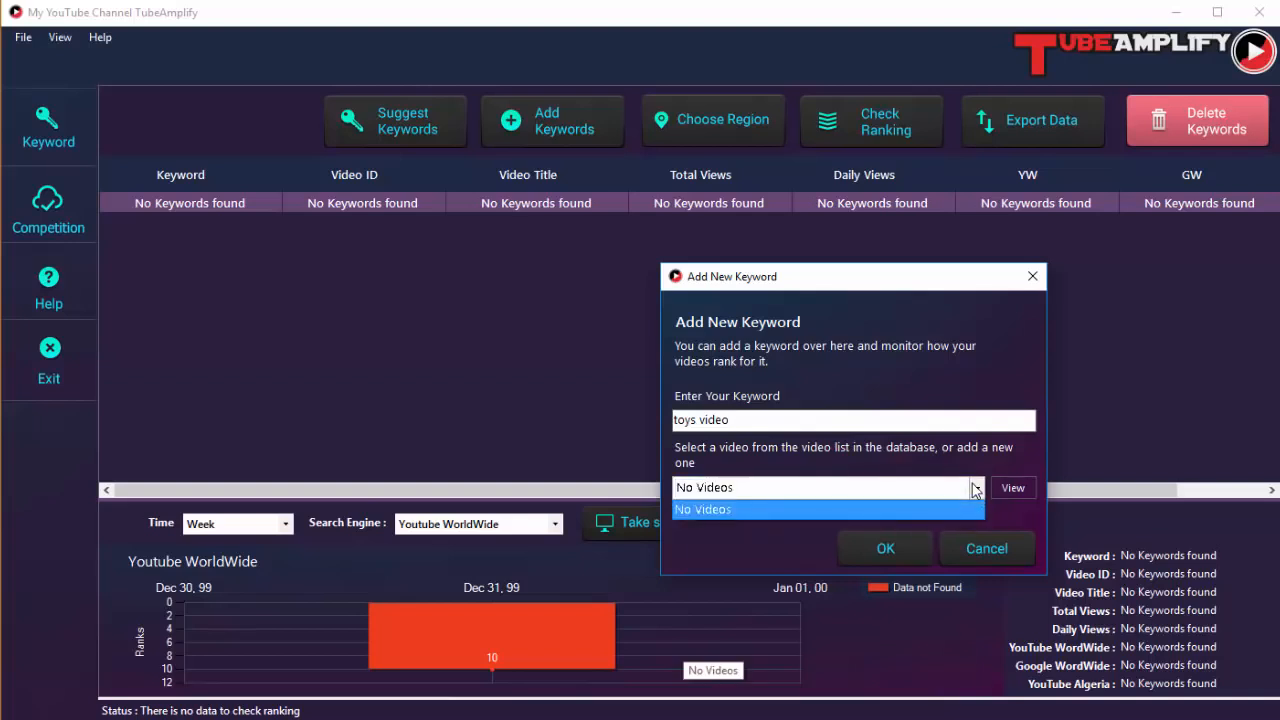
pyautogui.click(976, 488)
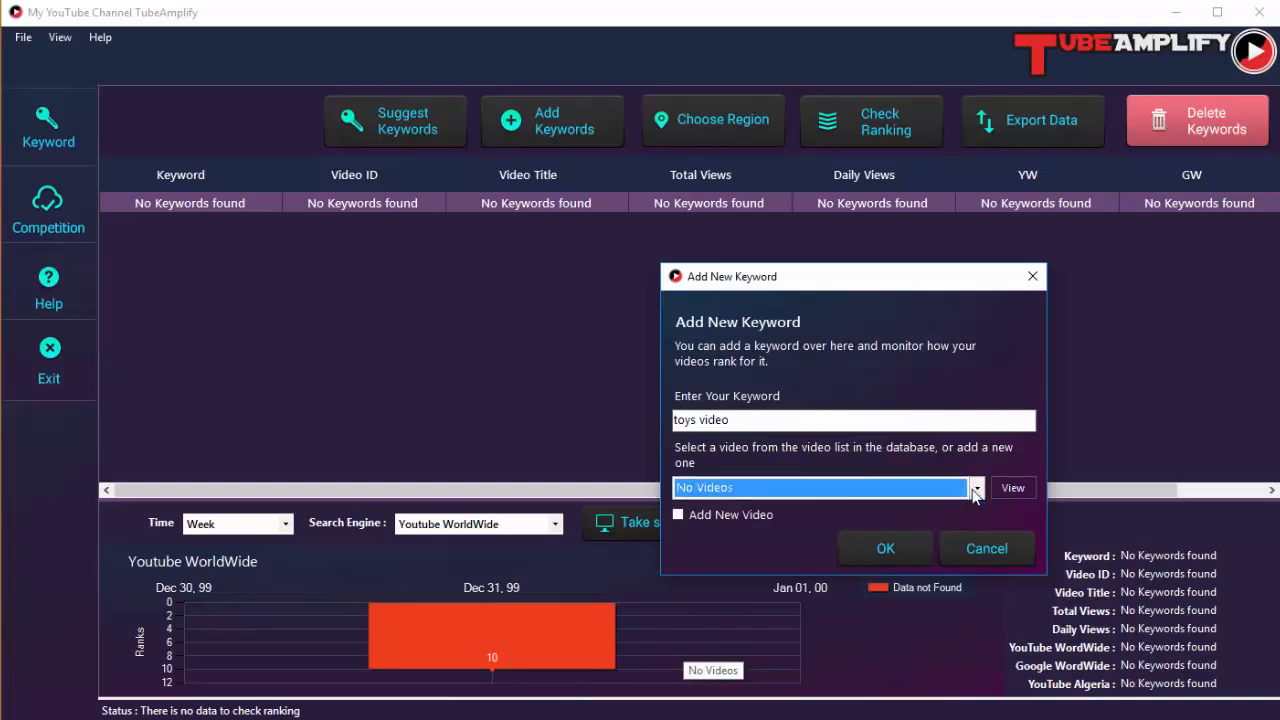
pyautogui.click(976, 488)
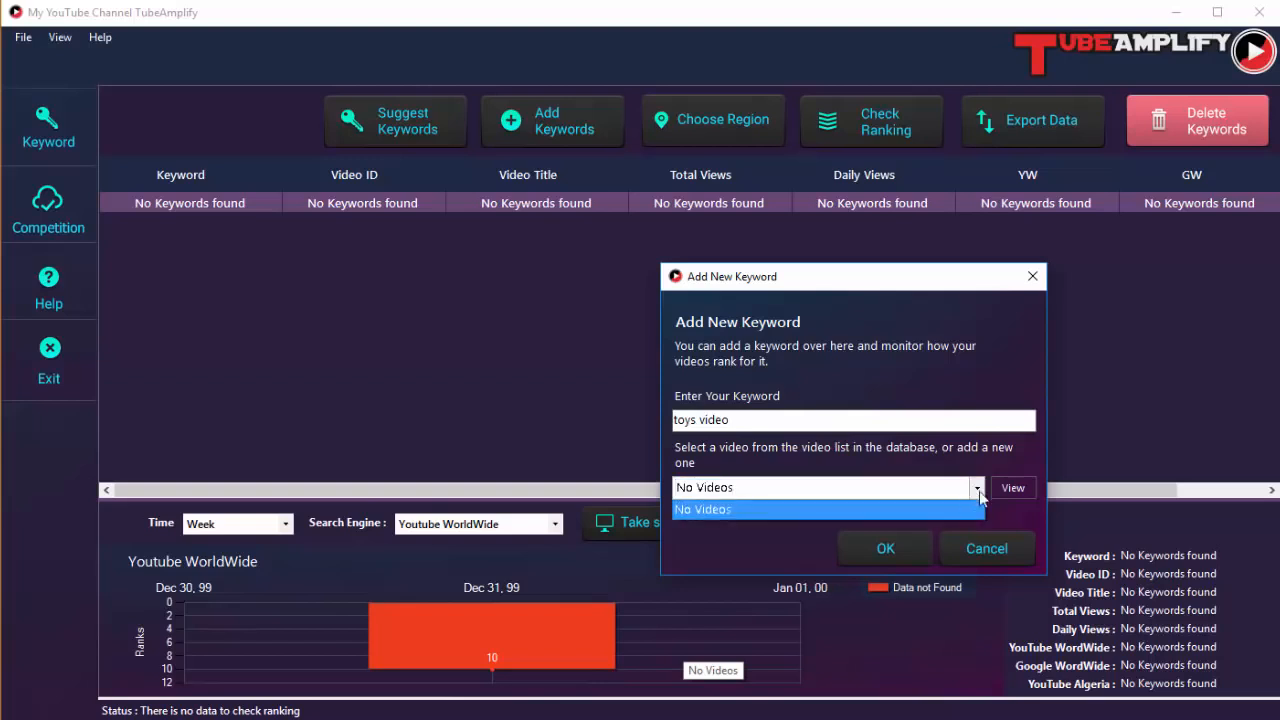
pyautogui.click(1010, 487)
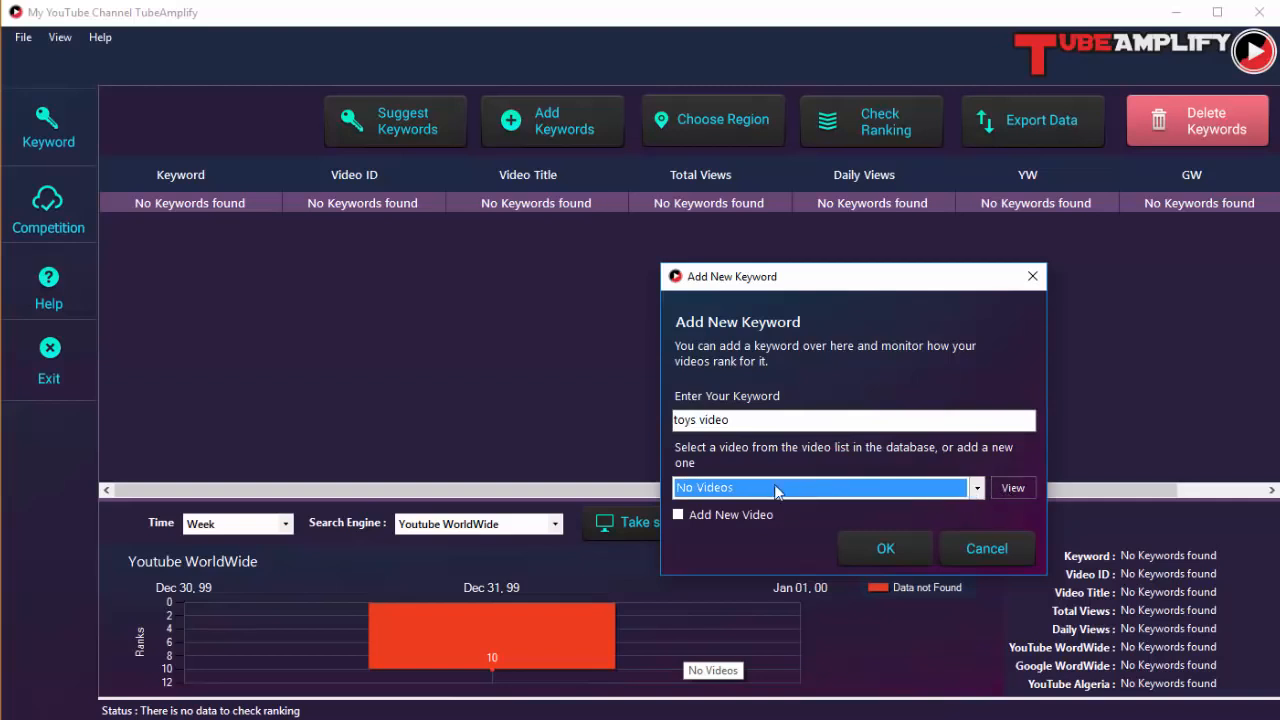
pyautogui.click(757, 519)
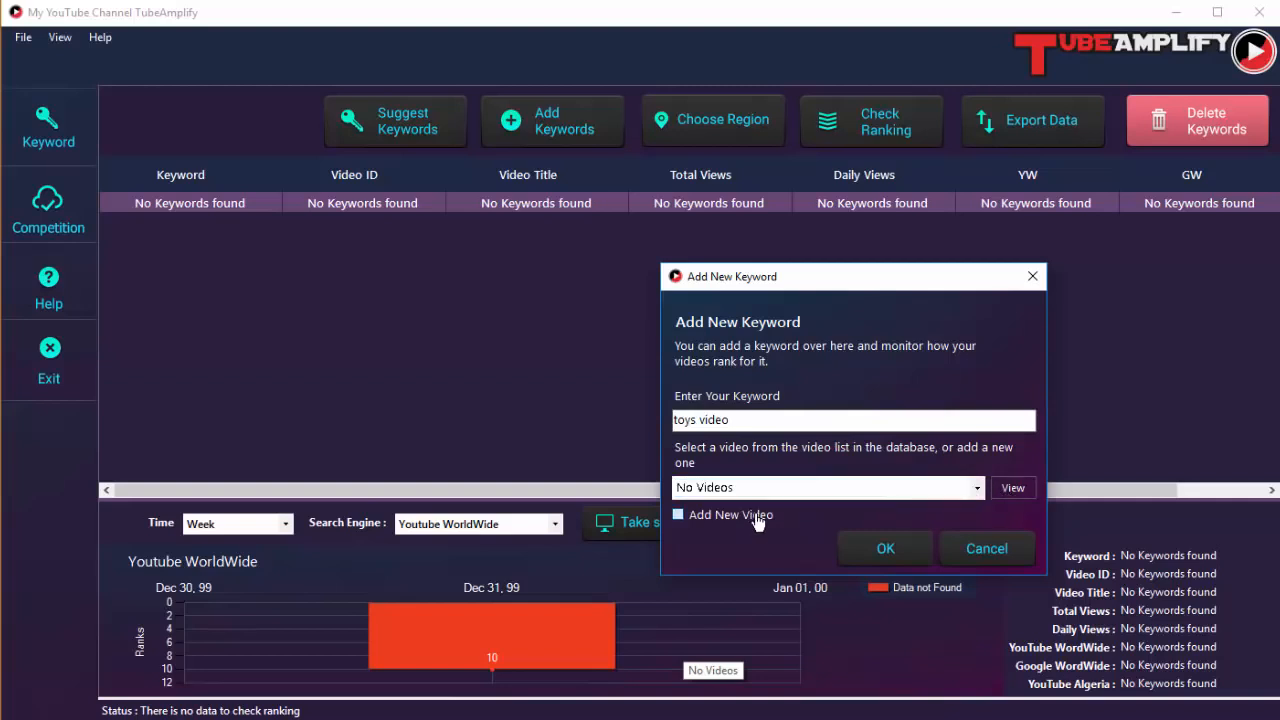
pyautogui.click(748, 568)
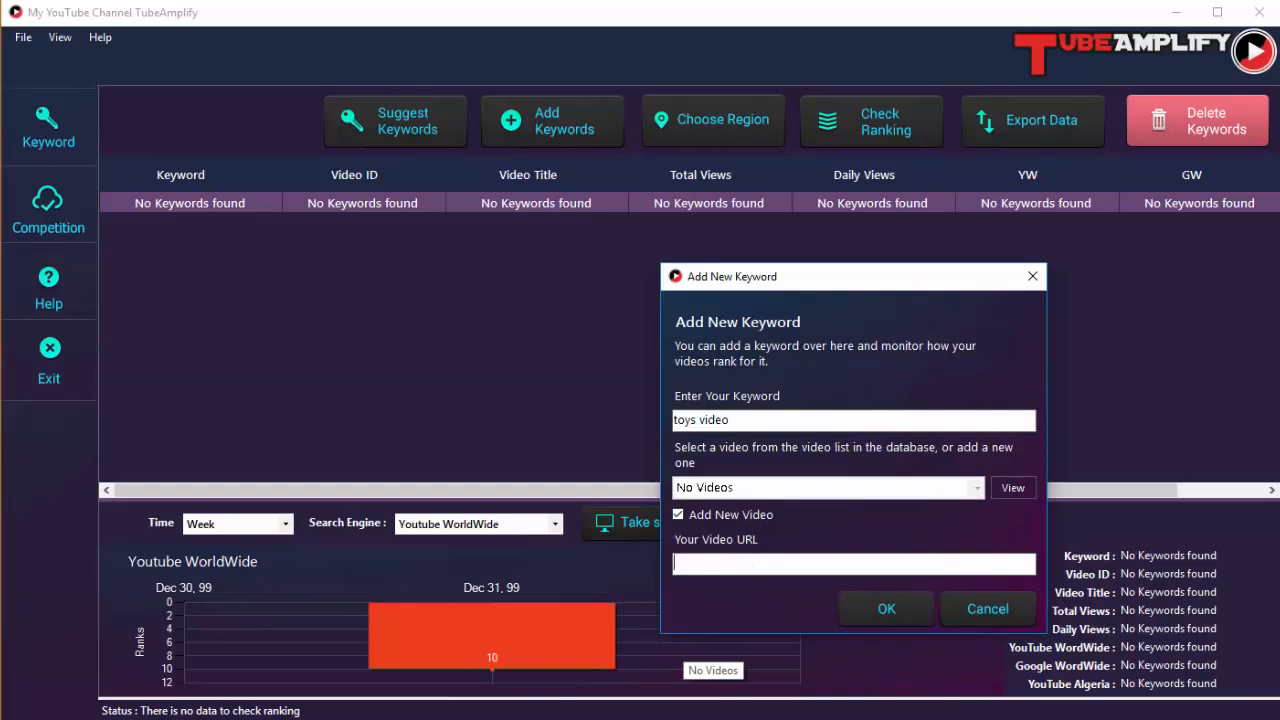
pyautogui.click(817, 558)
pyautogui.write('https://www.youtube.com/watch?v=4UnQfoFiCe8')
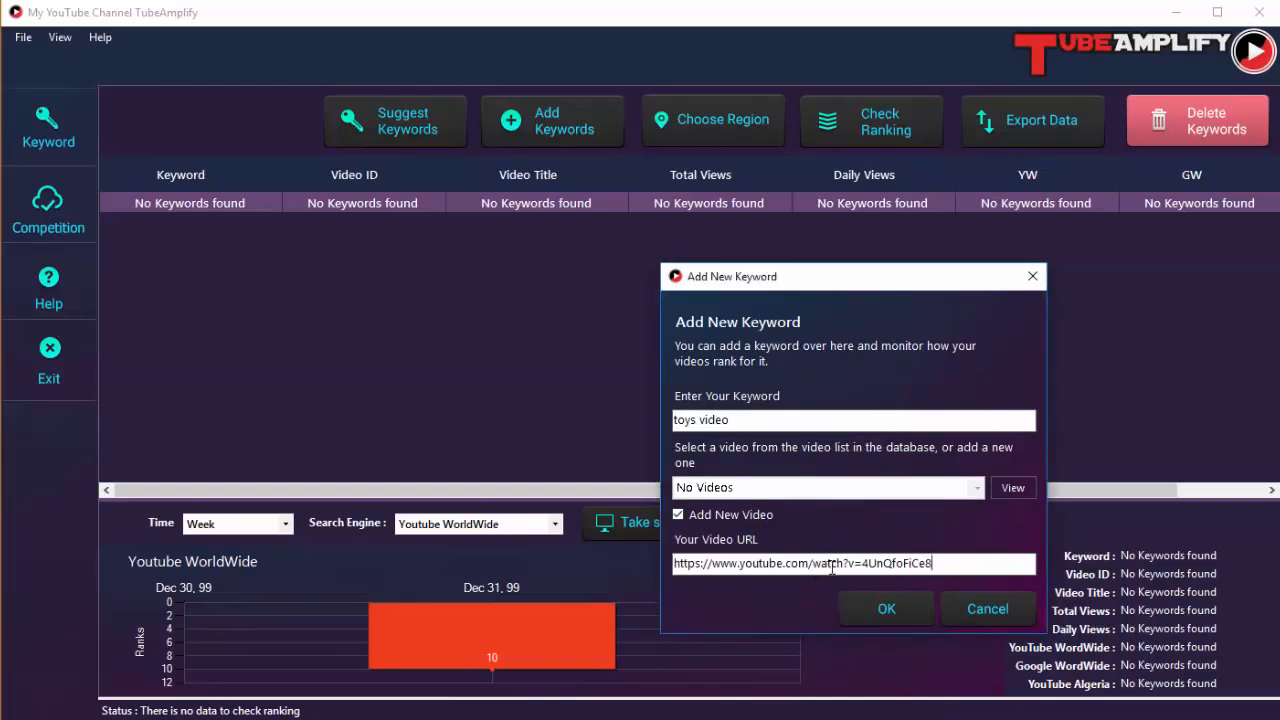
pyautogui.click(887, 609)
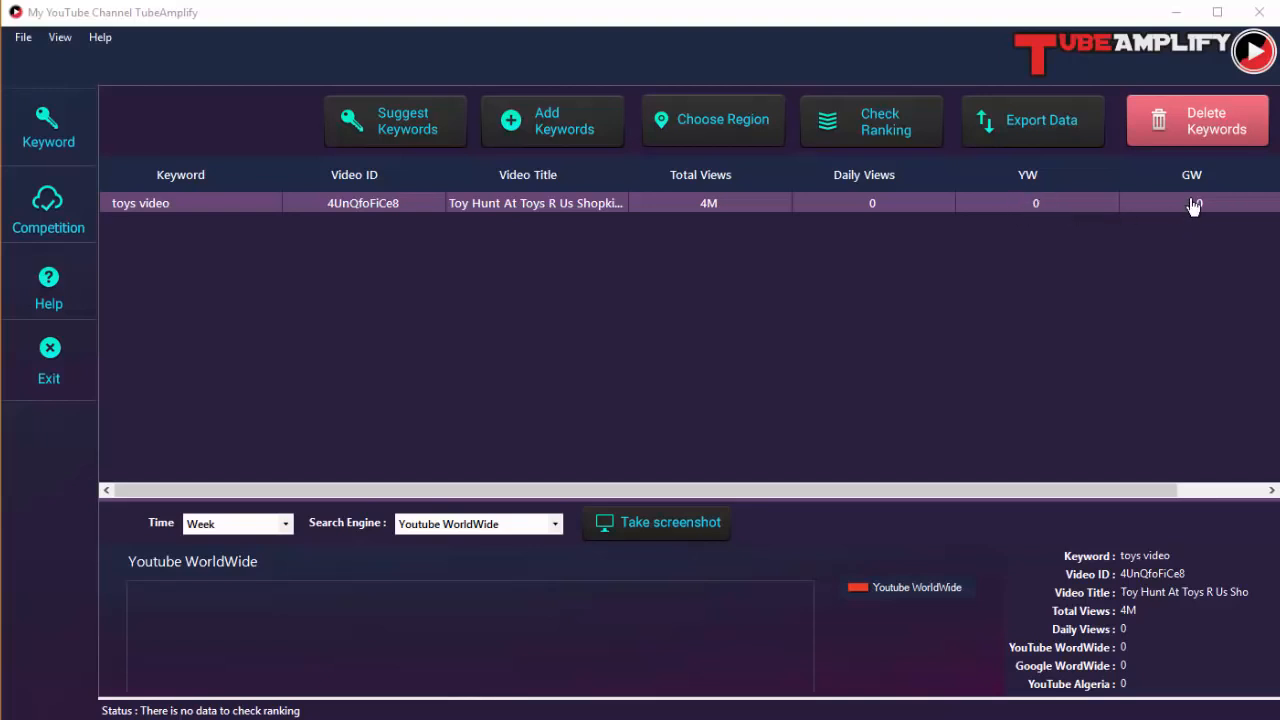
# - Review the YouTube, Google and DZ ranking columns of the keyword table, and return to its first column
pyautogui.moveTo(689, 491); pyautogui.dragTo(960, 490)
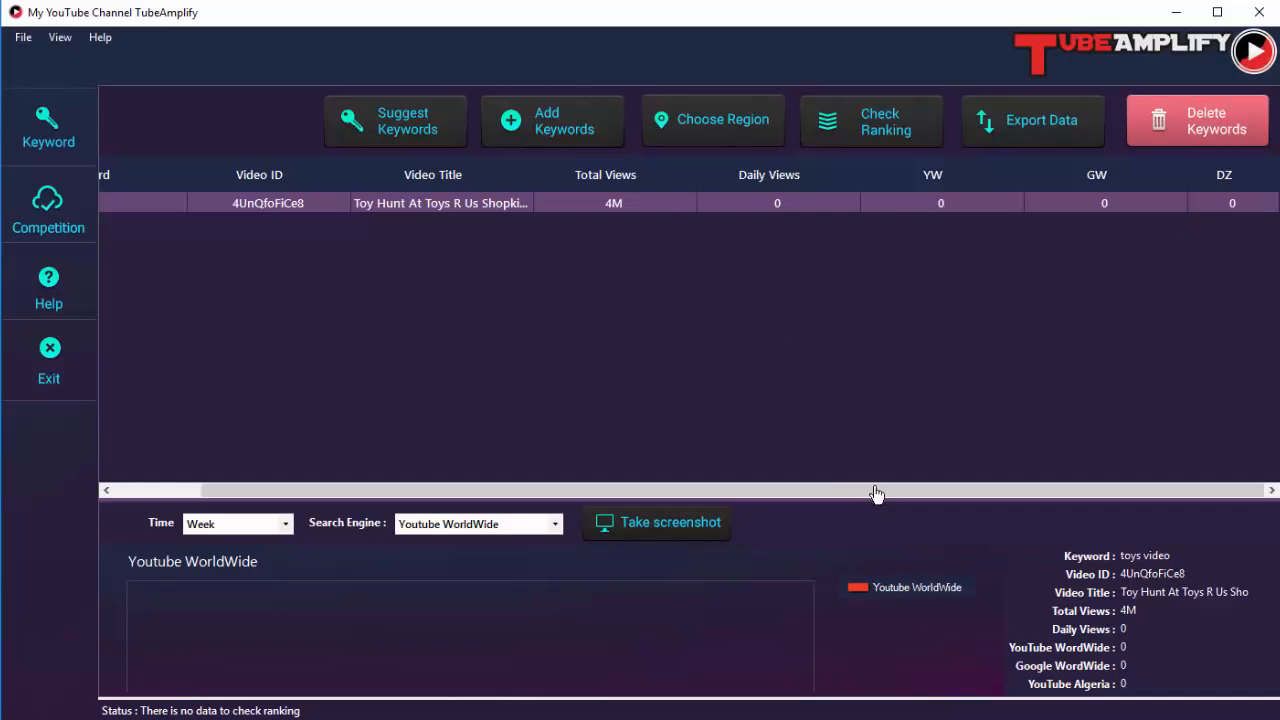
pyautogui.moveTo(877, 491); pyautogui.dragTo(905, 490)
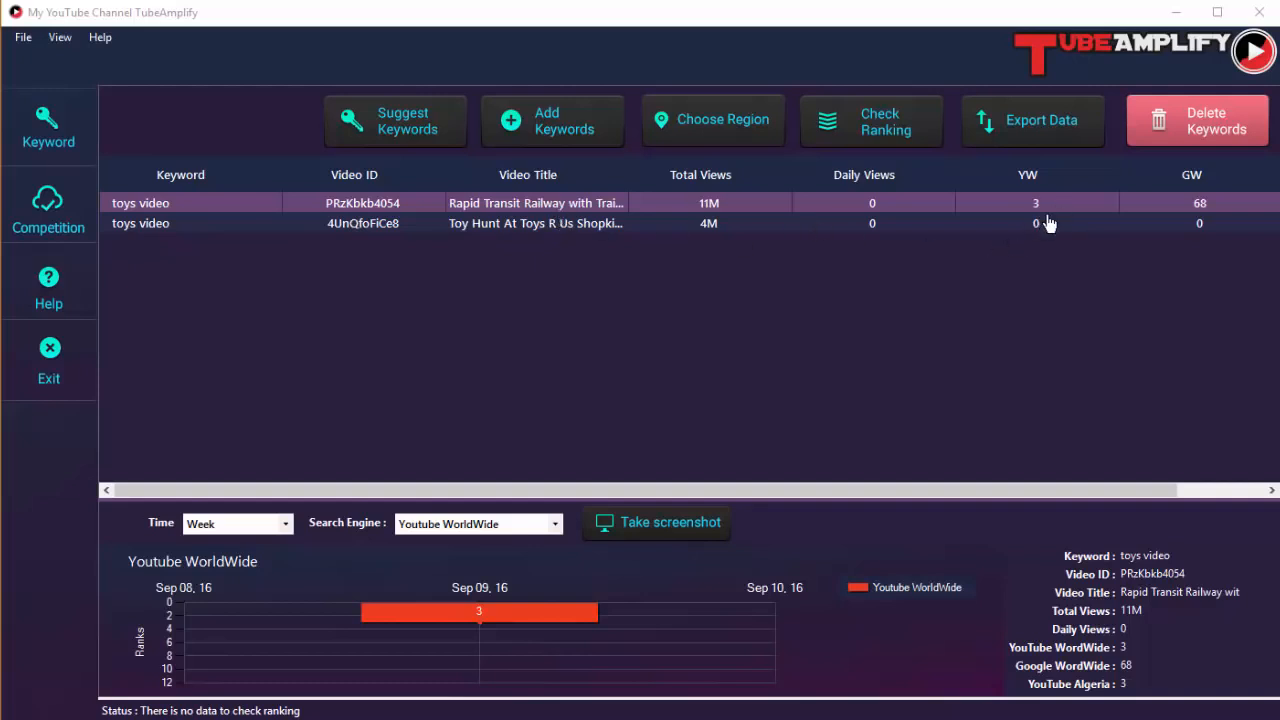
pyautogui.moveTo(555, 497); pyautogui.dragTo(766, 491)
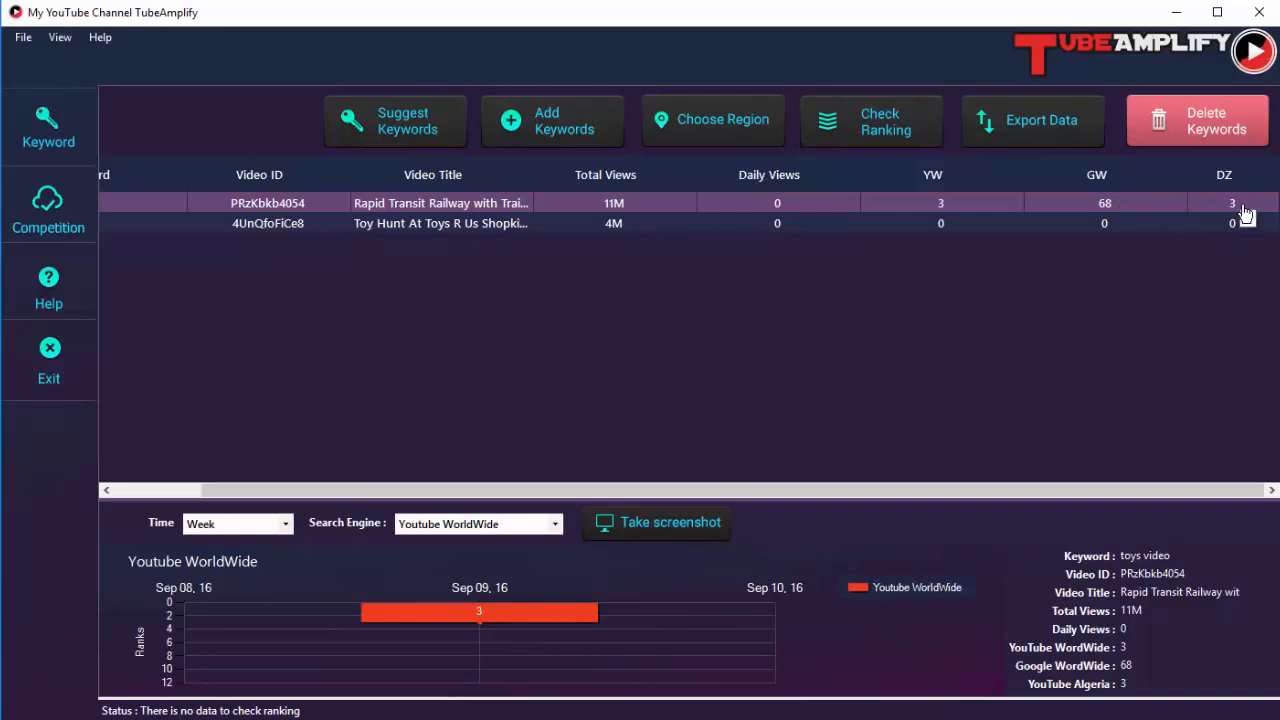
pyautogui.moveTo(643, 490); pyautogui.dragTo(557, 490)
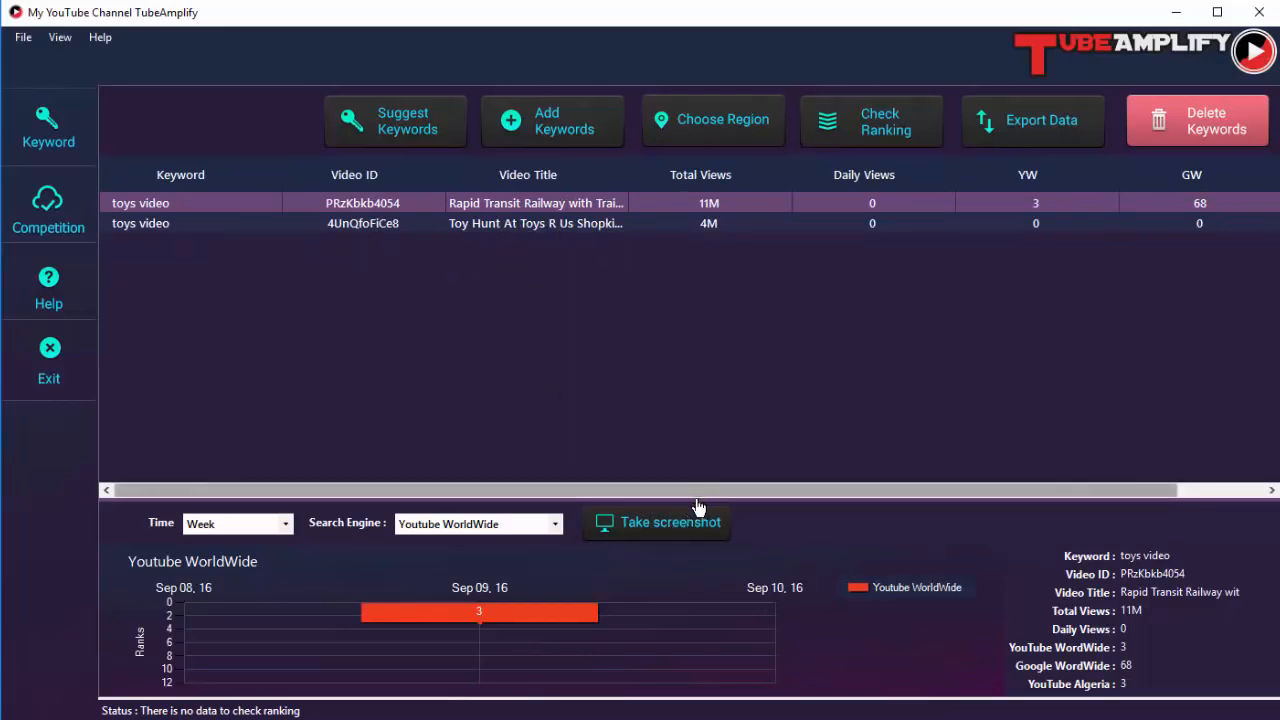
# - Enlarge the ranking chart area and switch the chart's time range between Today and 1 Month, ending on Today
pyautogui.moveTo(697, 501); pyautogui.dragTo(665, 365)
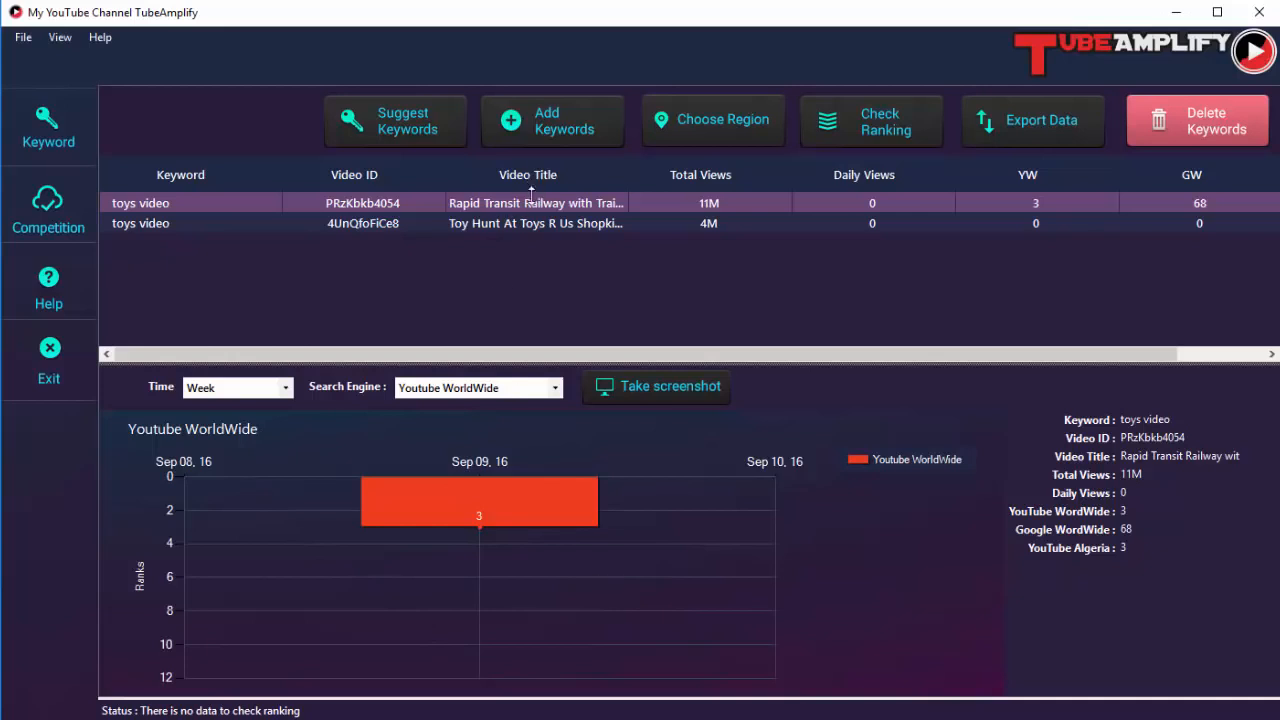
pyautogui.click(287, 387)
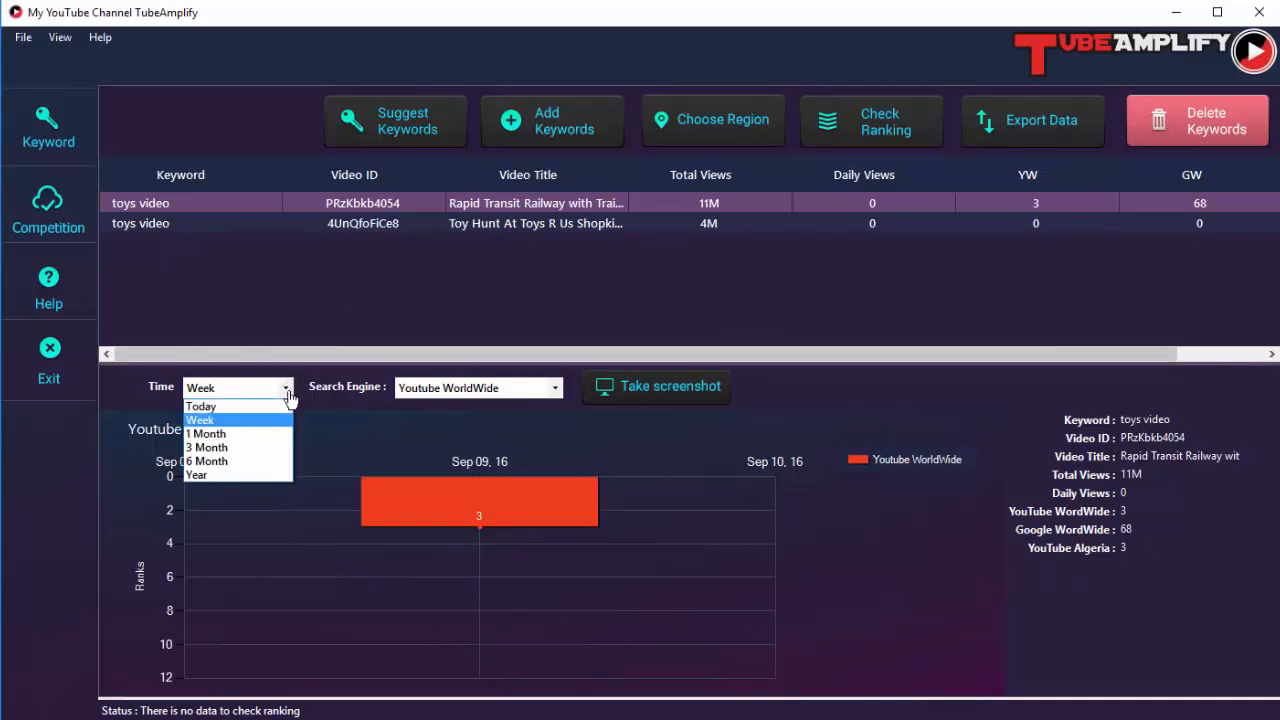
pyautogui.click(278, 407)
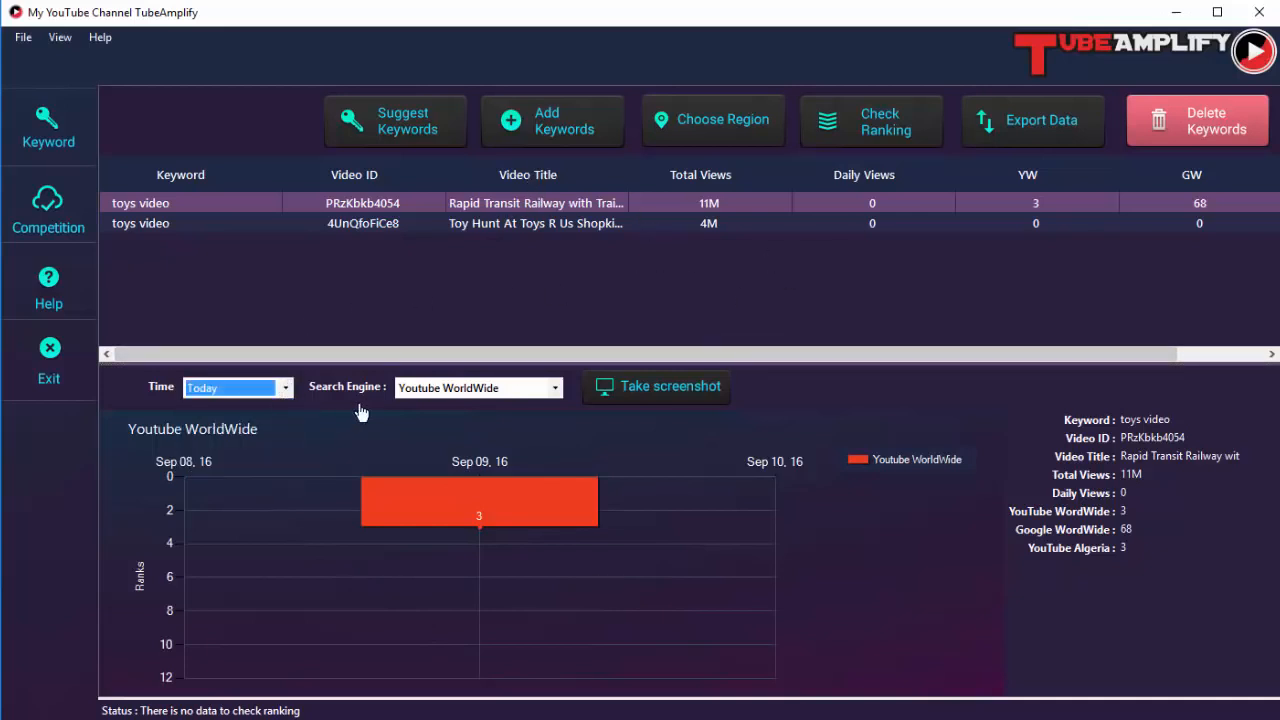
pyautogui.click(282, 390)
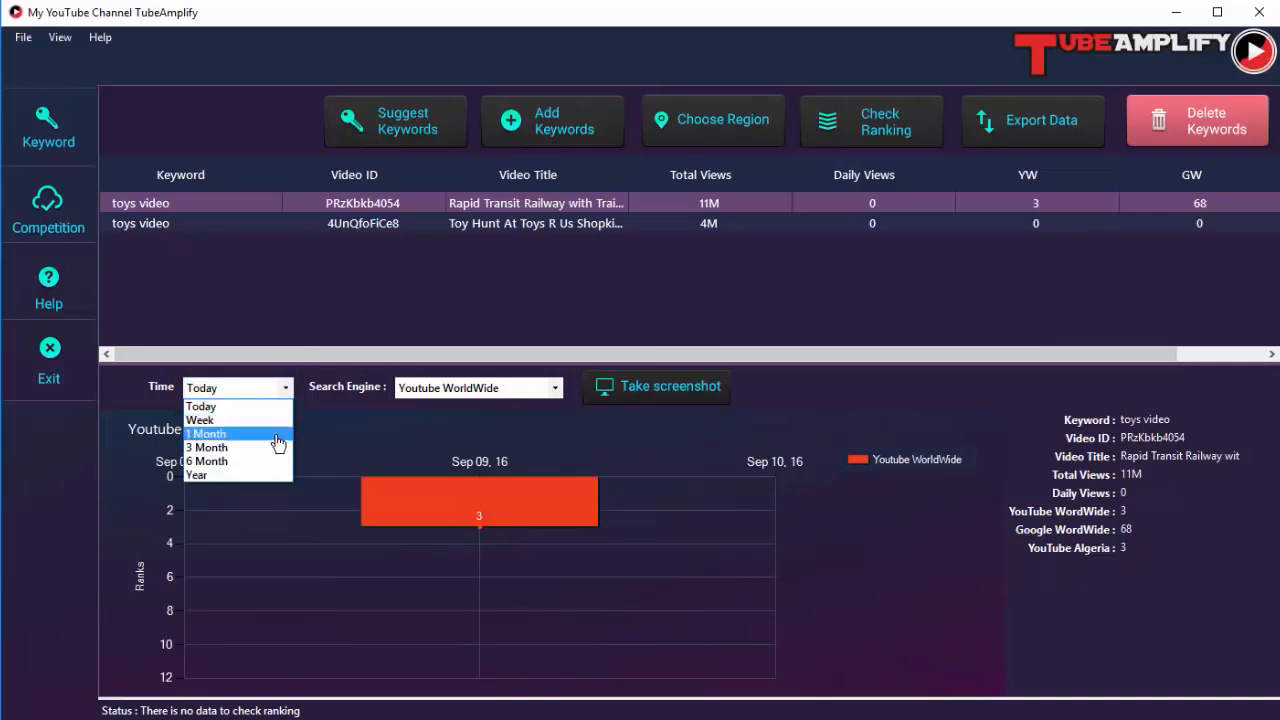
pyautogui.click(278, 443)
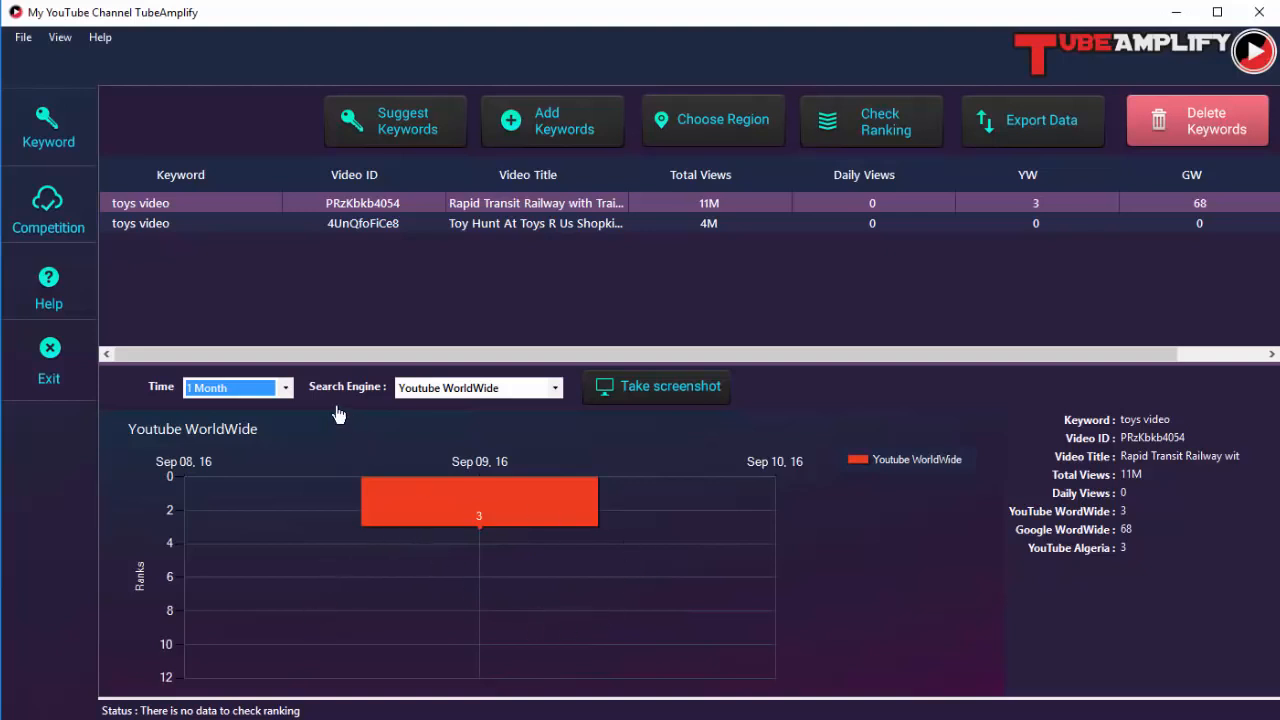
pyautogui.click(275, 389)
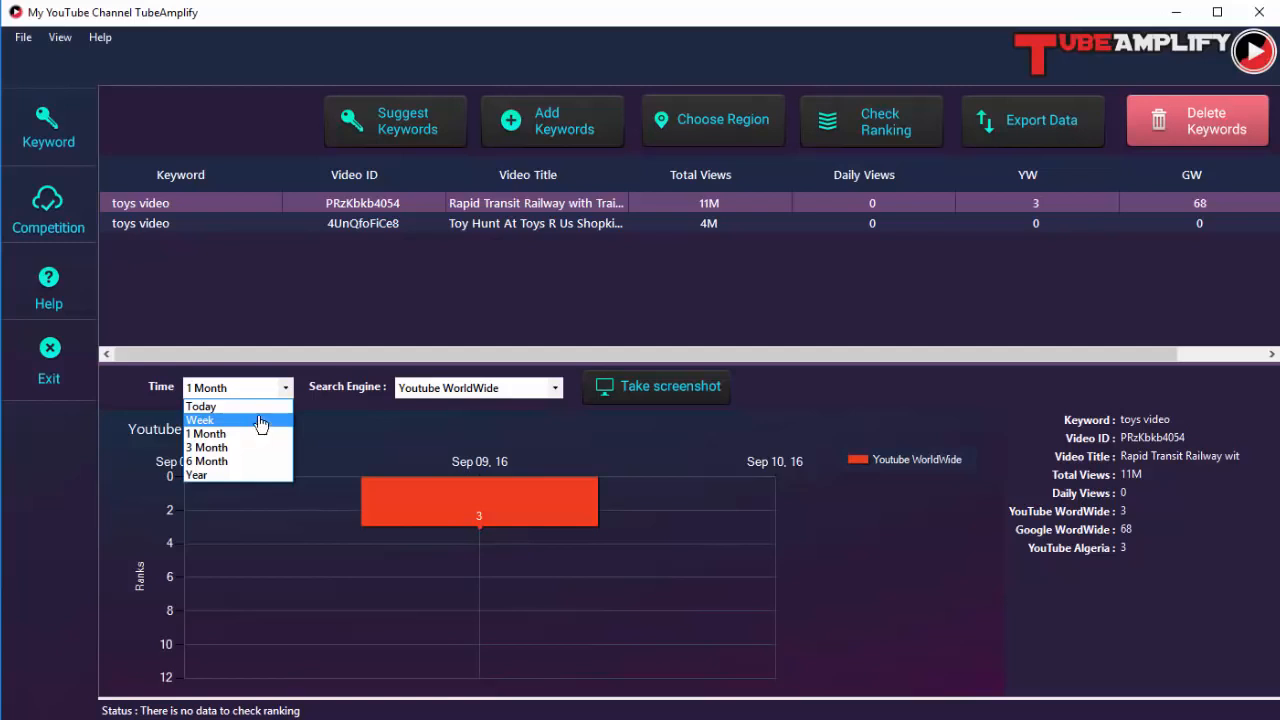
pyautogui.click(260, 407)
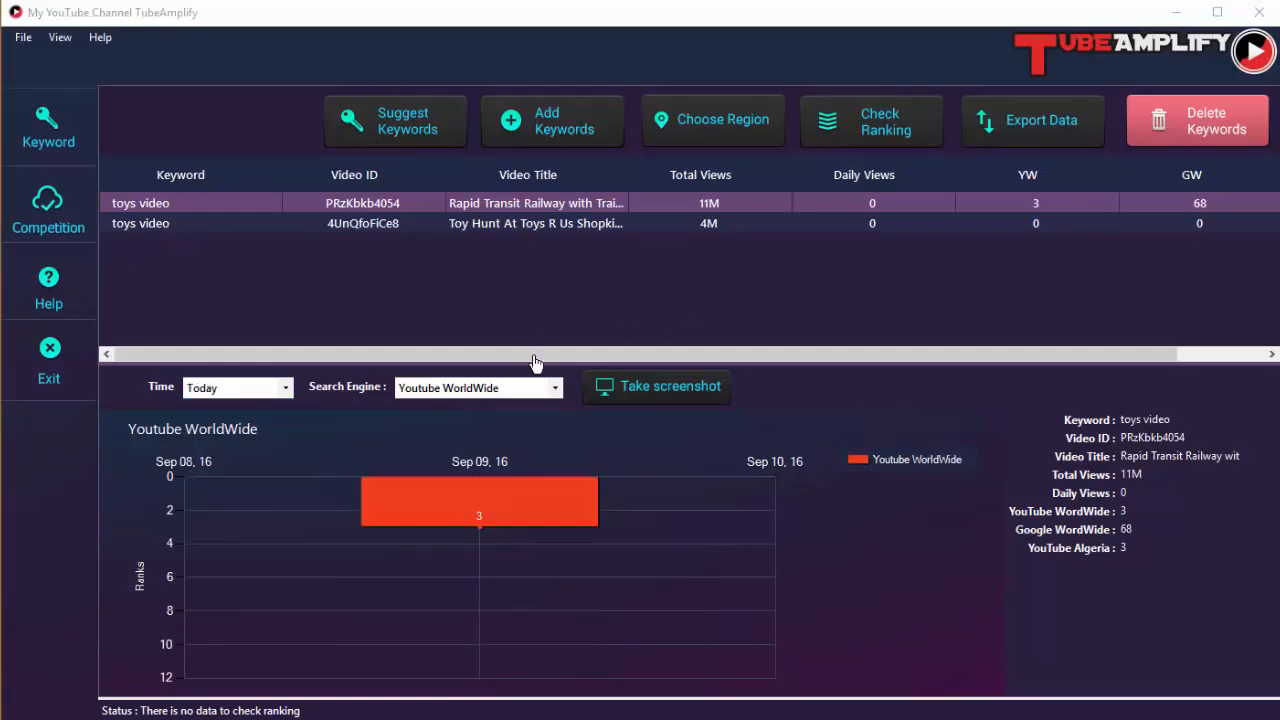
# - Show the ranking chart for Google WorldWide and YouTube Algeria in turn, and finally for all search engines together
pyautogui.click(543, 390)
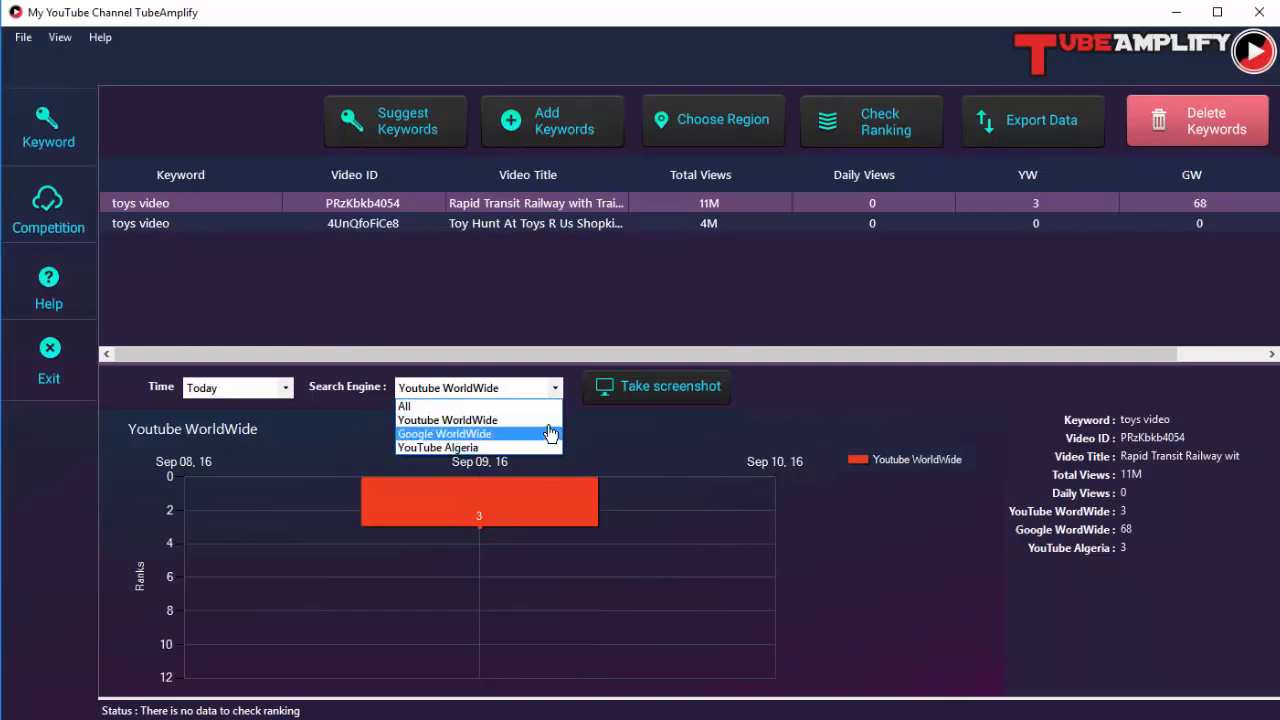
pyautogui.click(549, 434)
pyautogui.click(537, 399)
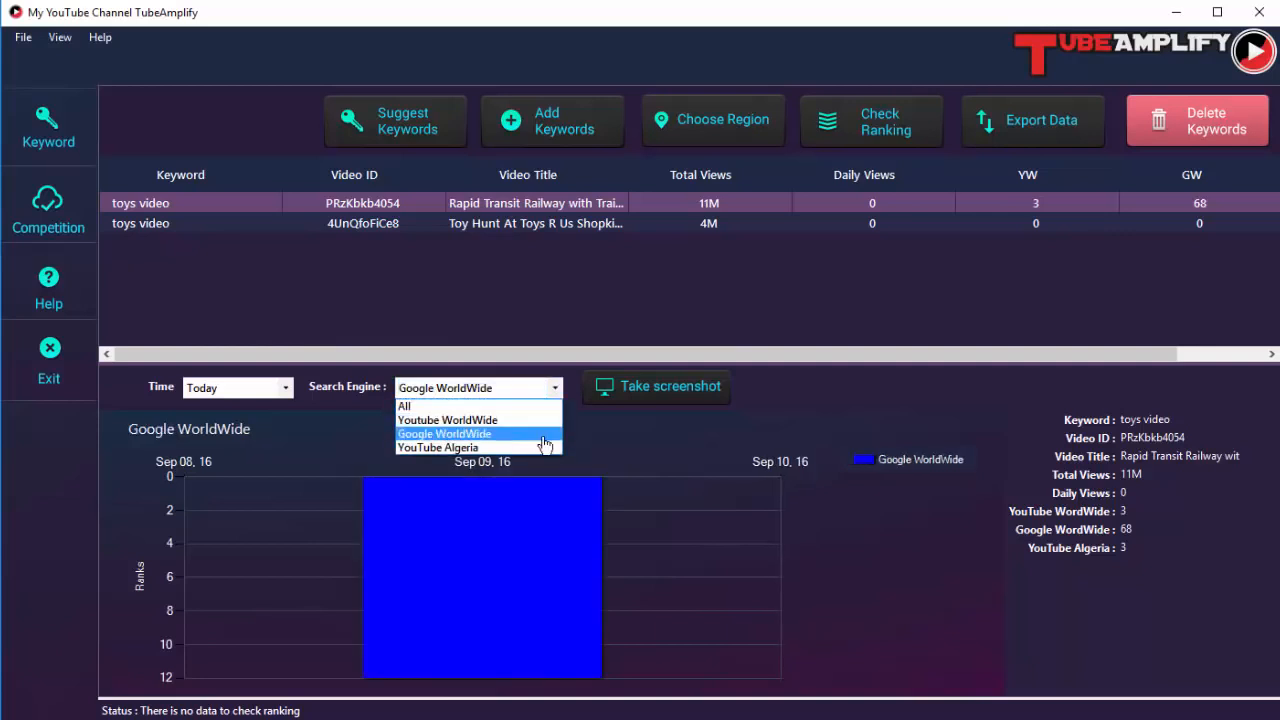
pyautogui.click(553, 462)
pyautogui.click(530, 390)
pyautogui.click(533, 450)
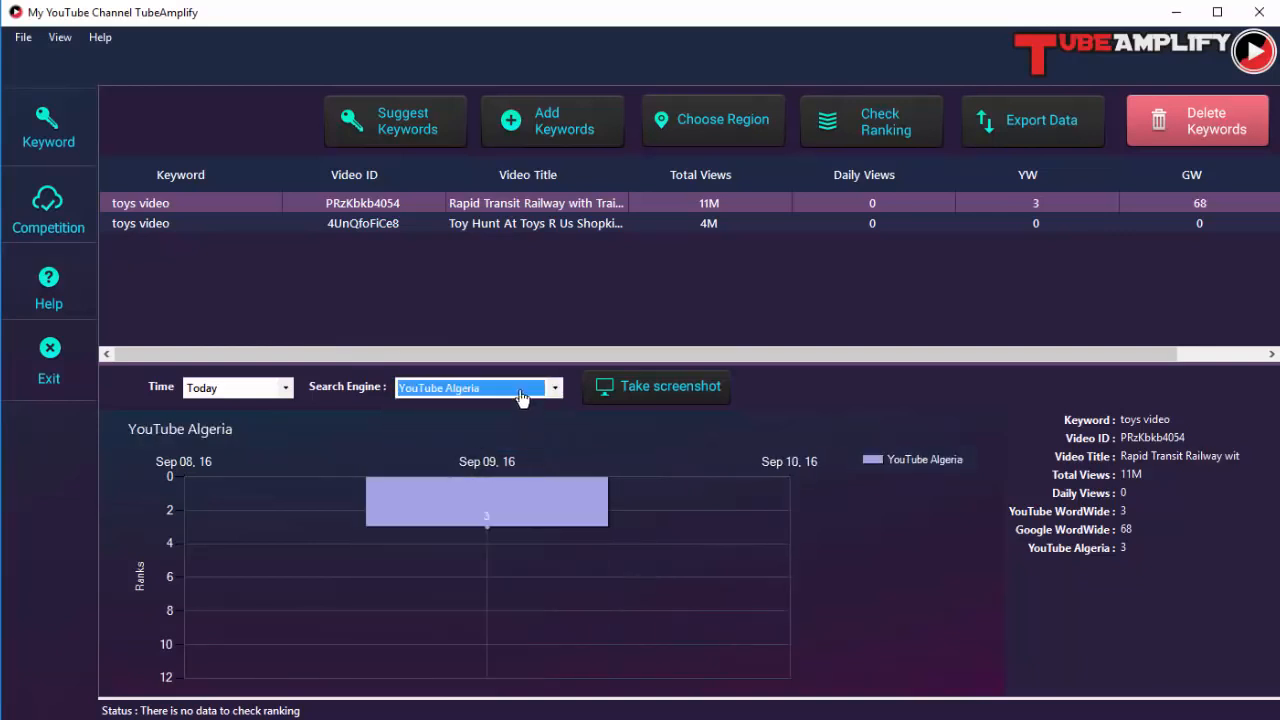
pyautogui.click(525, 392)
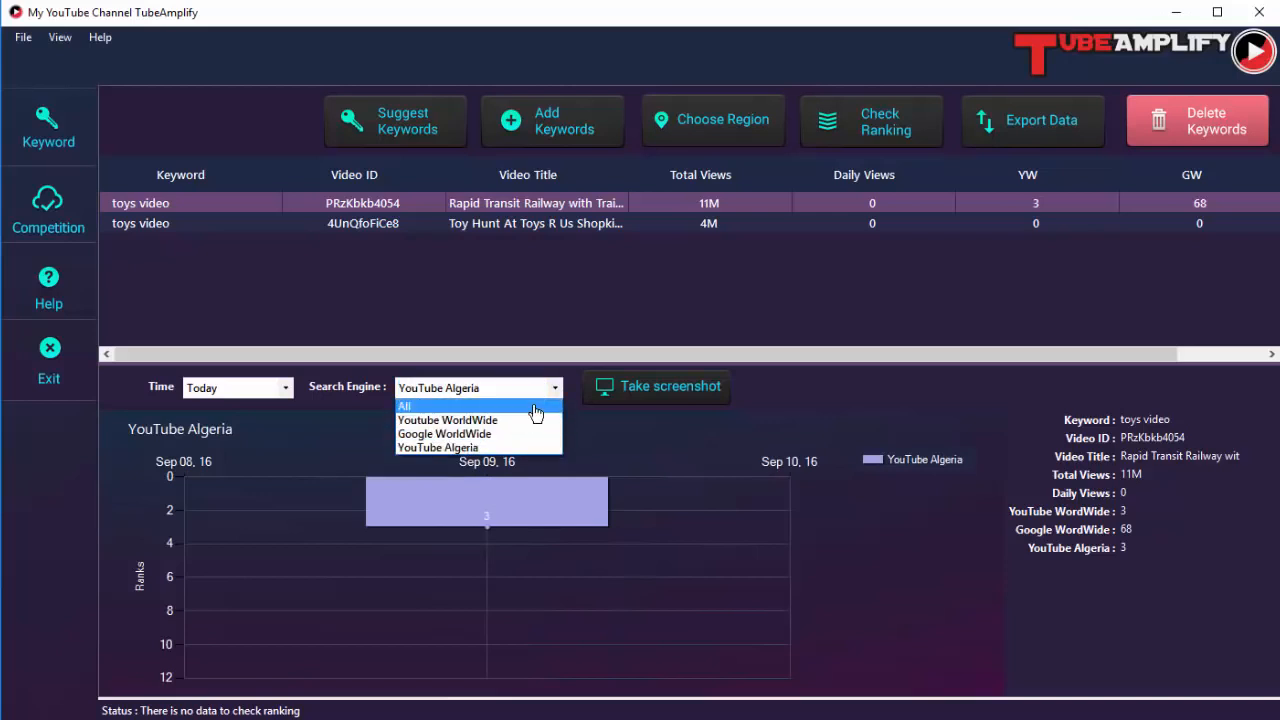
pyautogui.click(535, 406)
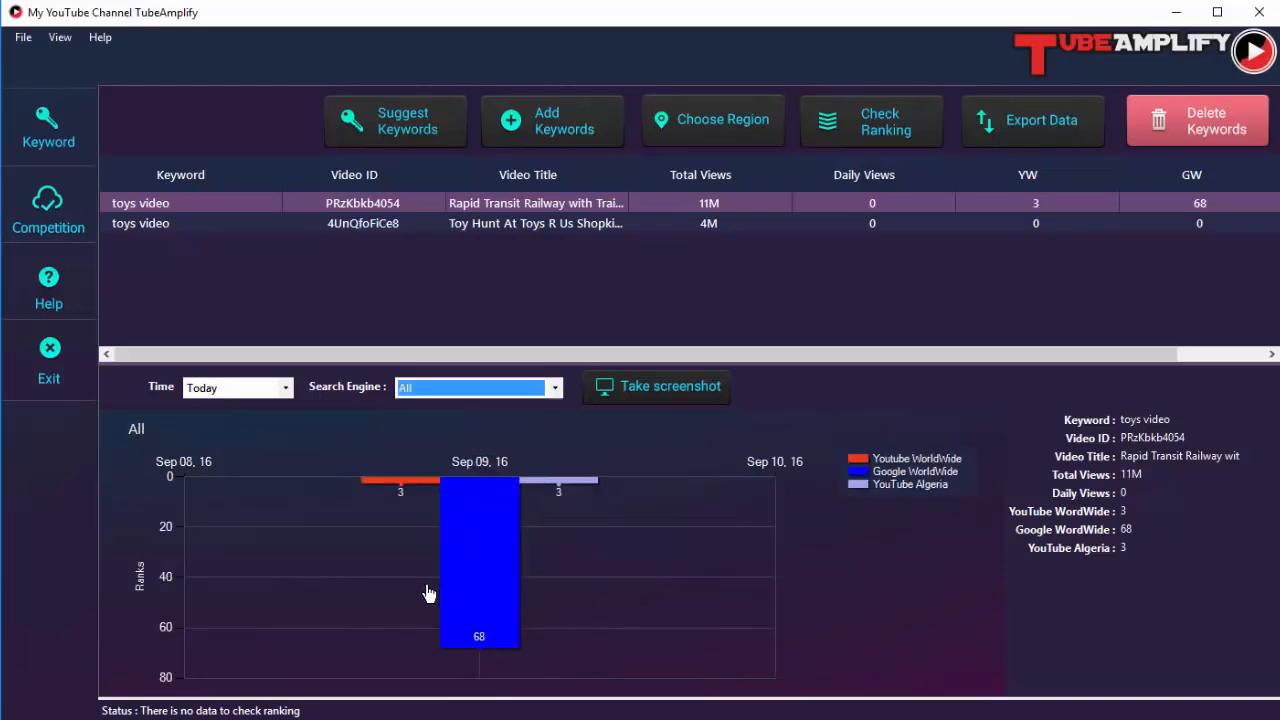
pyautogui.moveTo(460, 592)
# - Browse the available ranking regions, select YouTube Argentina, and cancel the region selection
pyautogui.click(690, 130)
pyautogui.scroll(-1, 812, 460)
pyautogui.scroll(1, 830, 478)
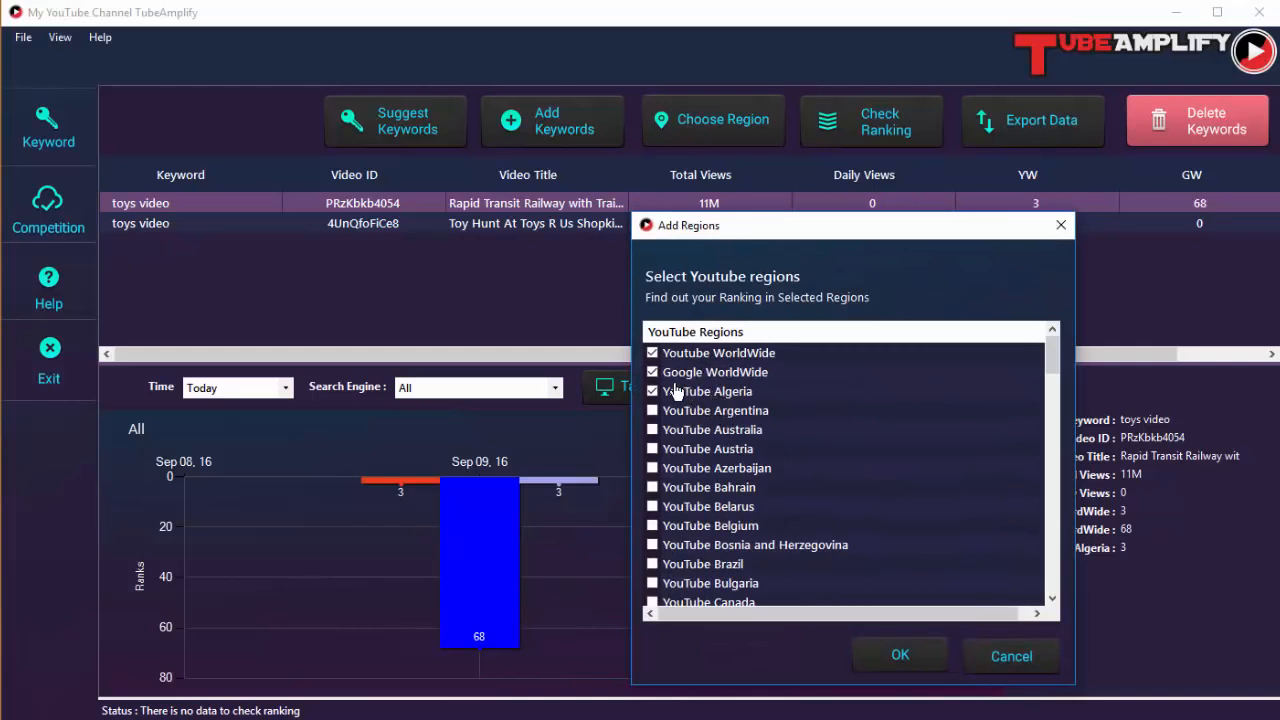
pyautogui.scroll(-20, 692, 410)
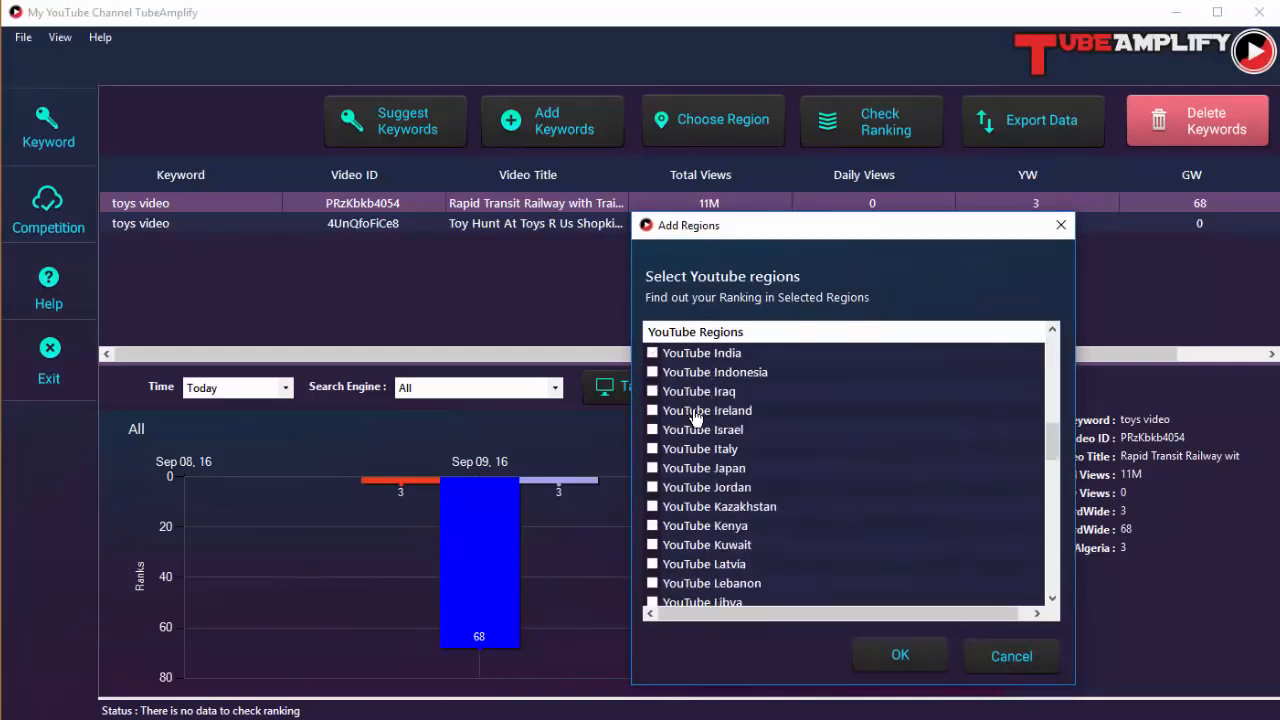
pyautogui.scroll(20, 697, 414)
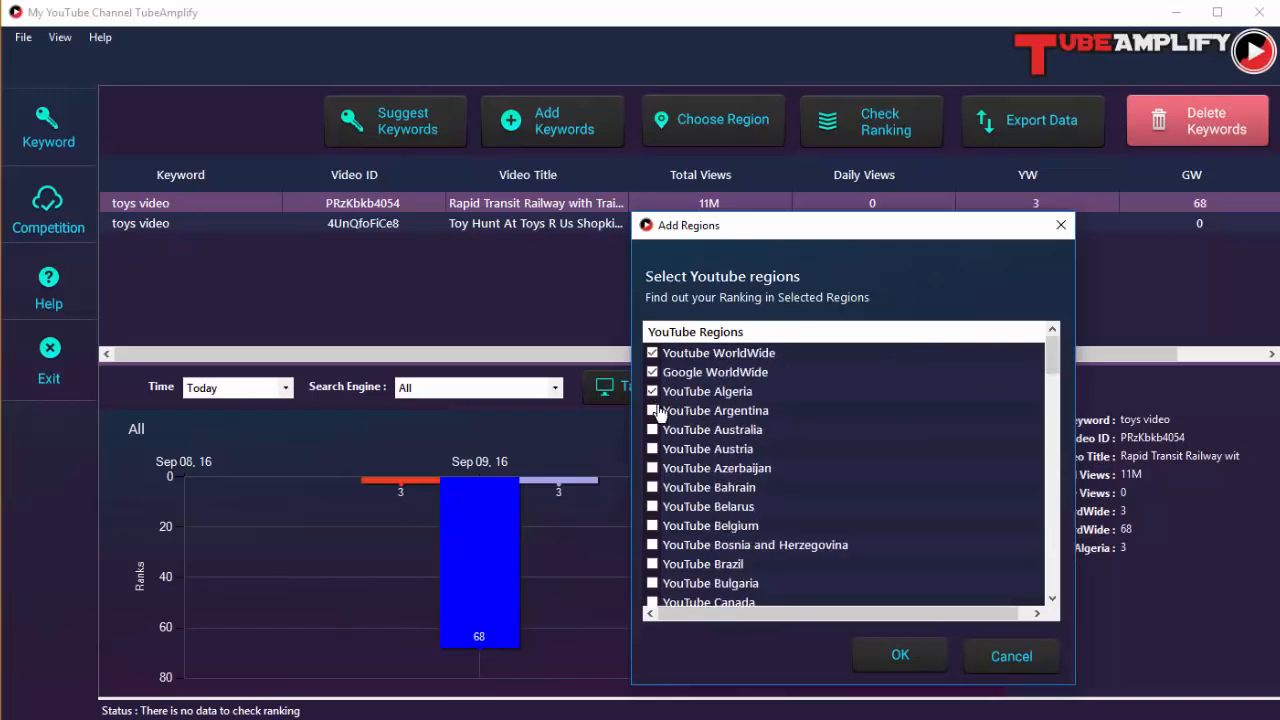
pyautogui.click(668, 410)
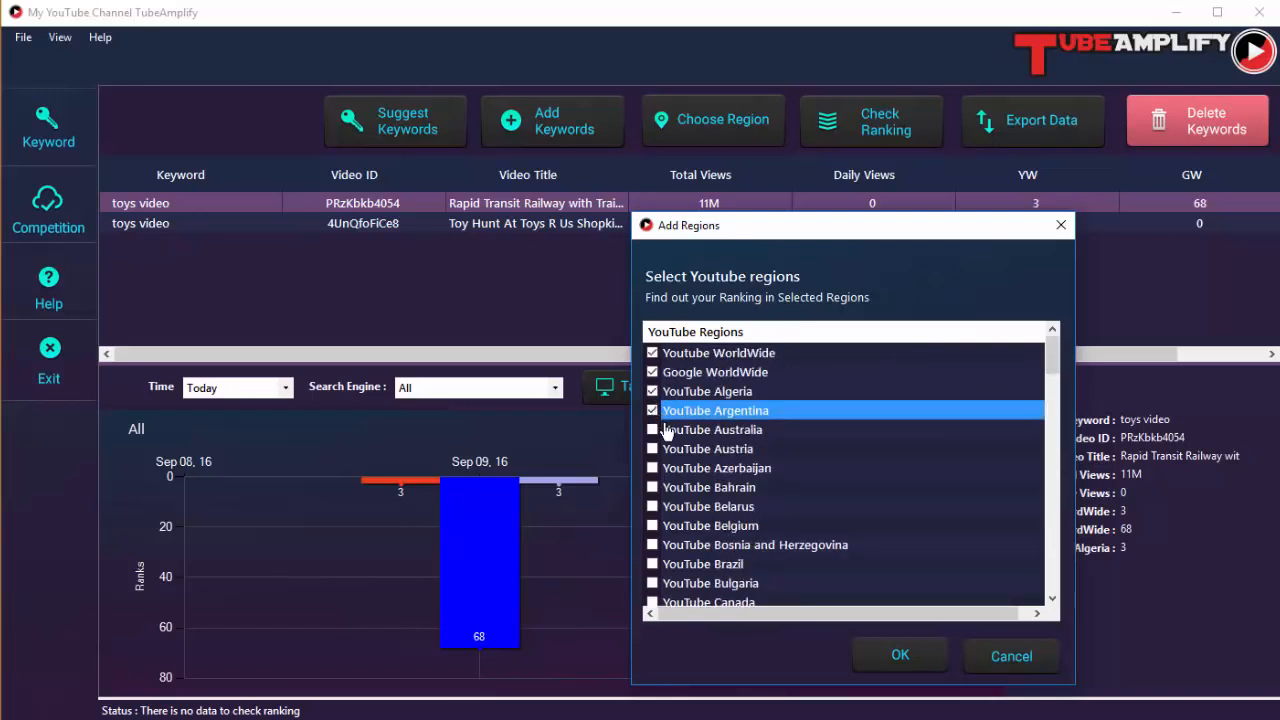
pyautogui.click(1011, 657)
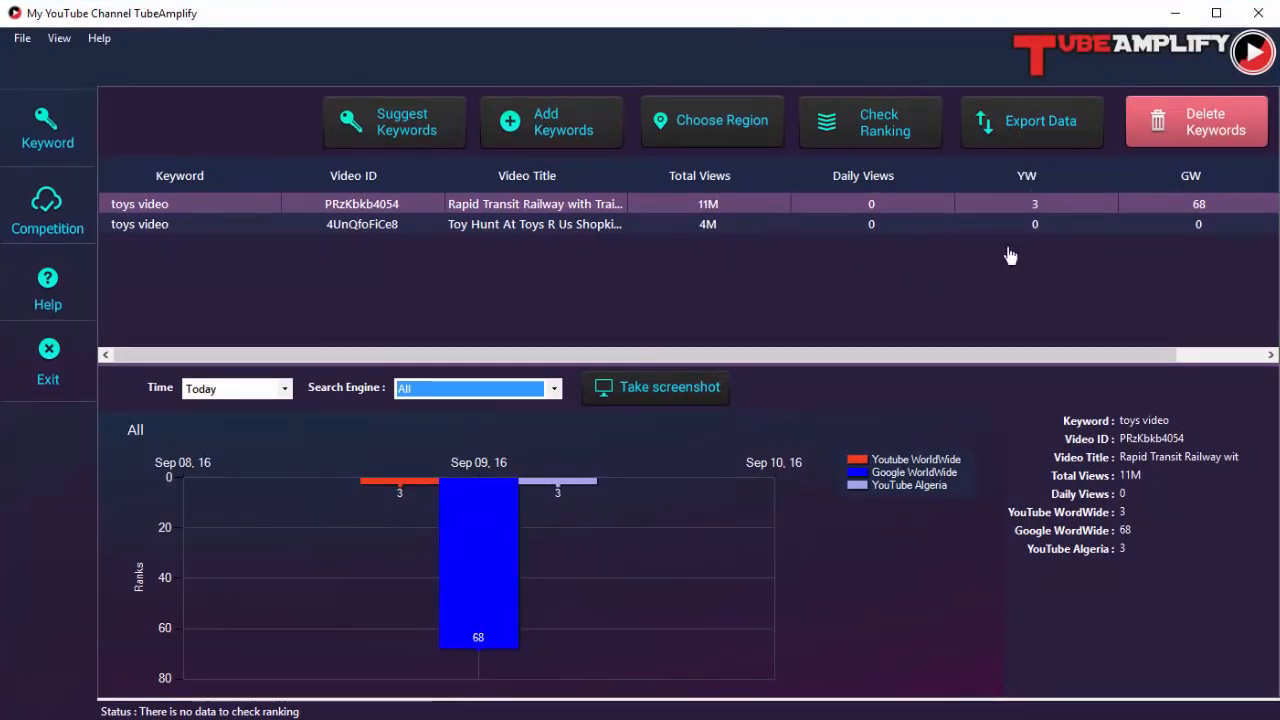
# - Start exporting the keyword data as keywords.csv, and cancel the export
pyautogui.click(988, 134)
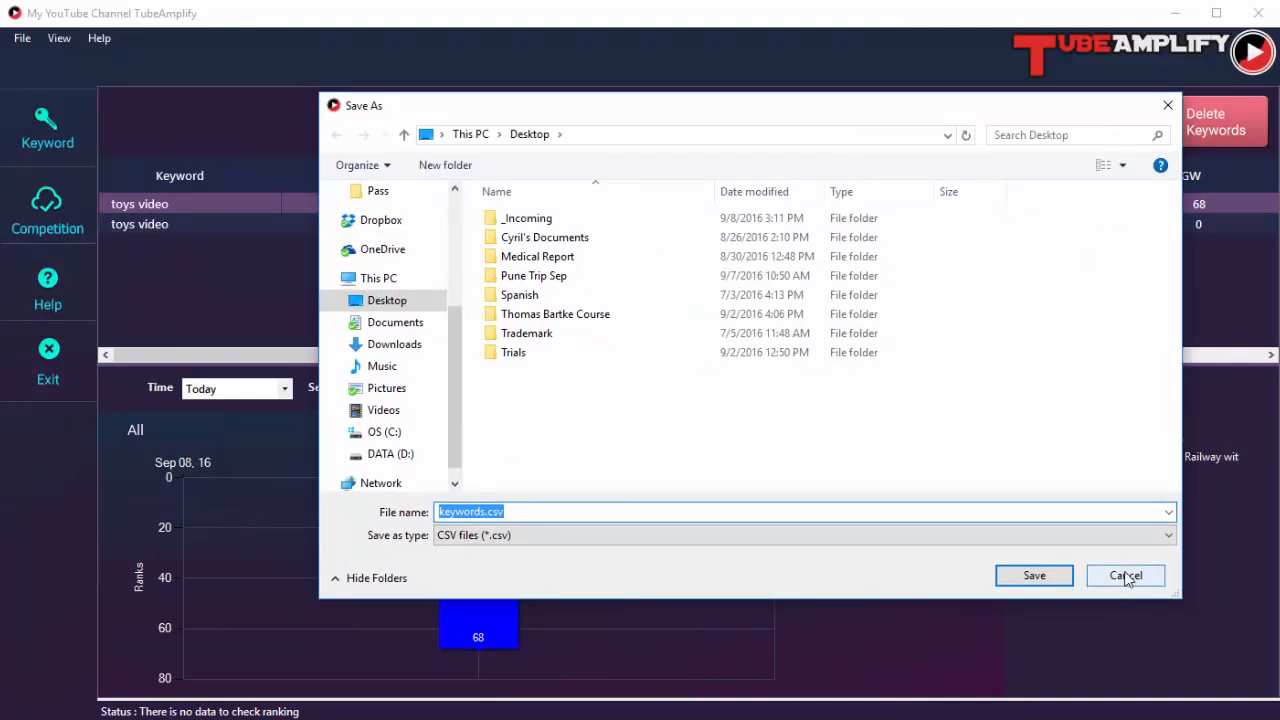
pyautogui.click(1126, 576)
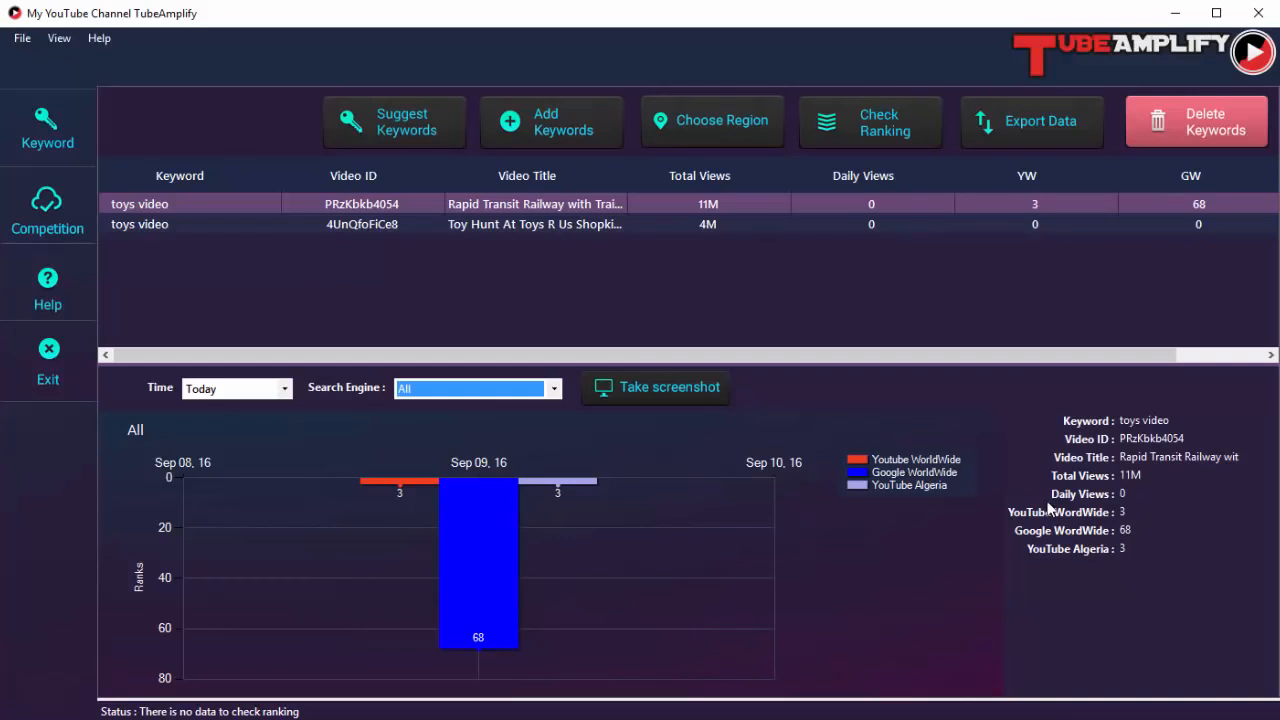
# - Select the two "toys video" entries alternately to compare their video details, ending on video PRzKbkb4054
pyautogui.click(1052, 224)
pyautogui.click(1065, 210)
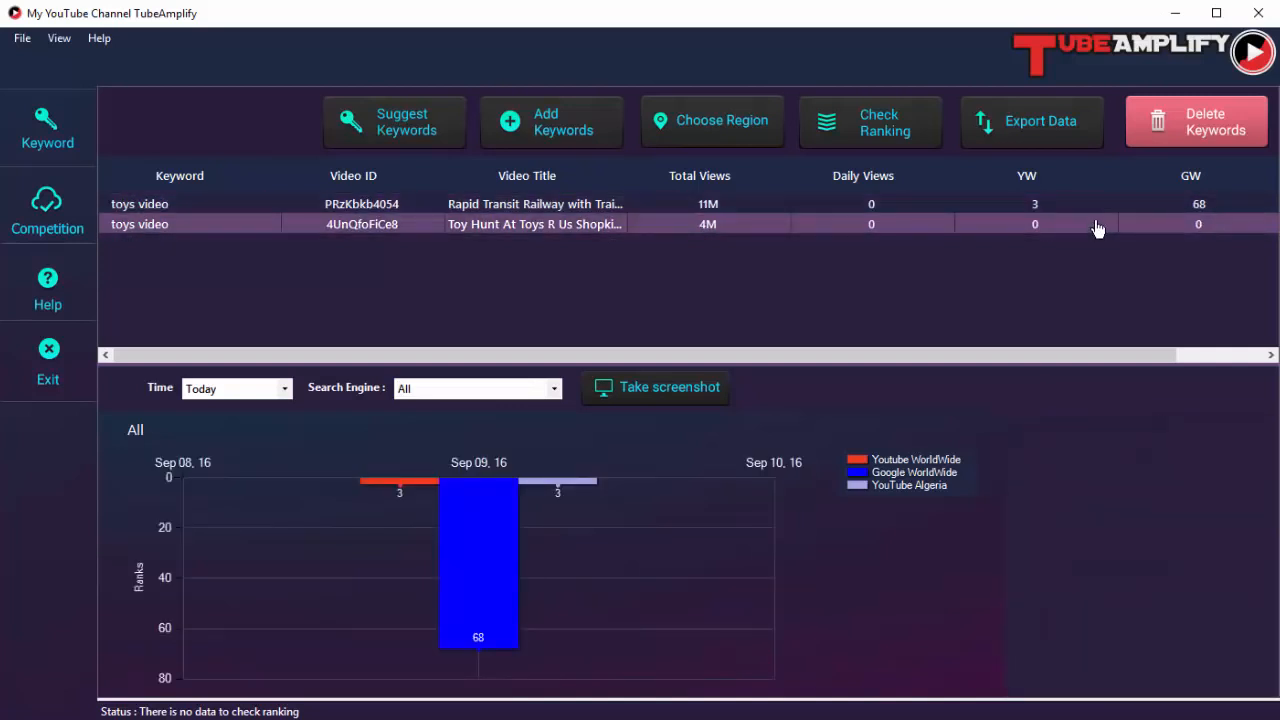
pyautogui.click(1094, 227)
pyautogui.click(1099, 212)
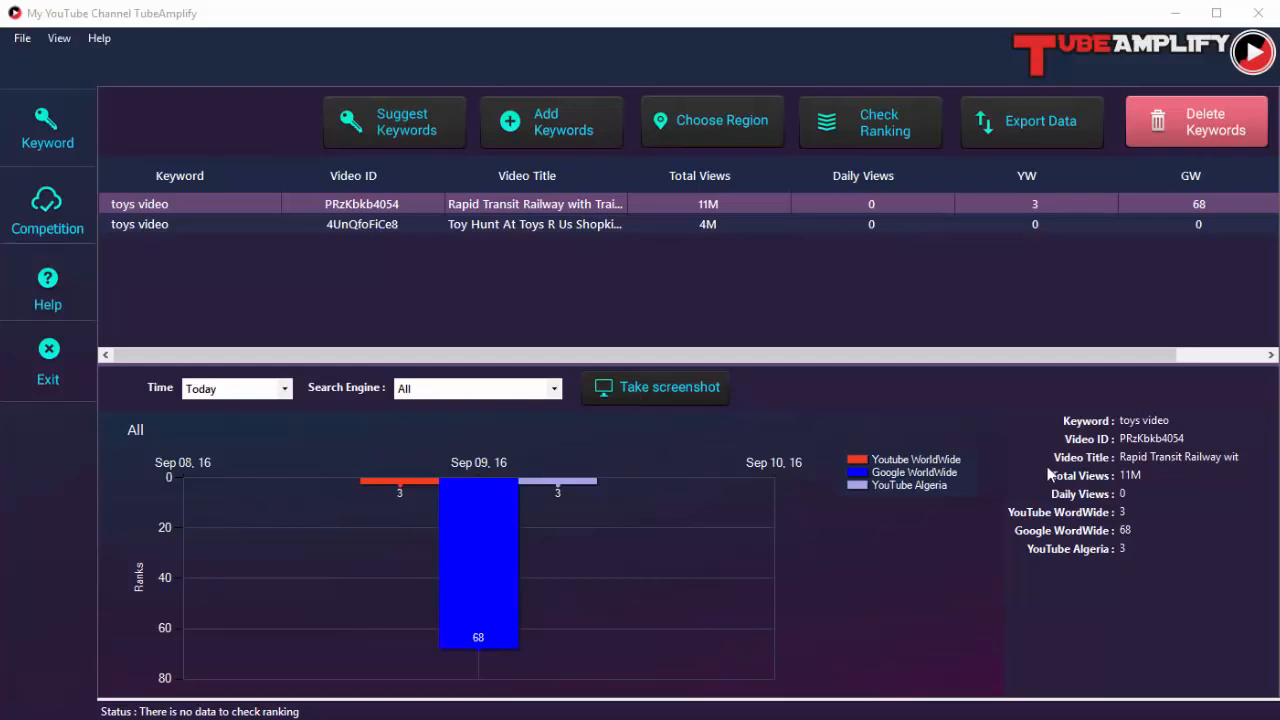
# - Start saving a screenshot of the keyword ranking chart as a JPEG file, and cancel the save
pyautogui.click(698, 393)
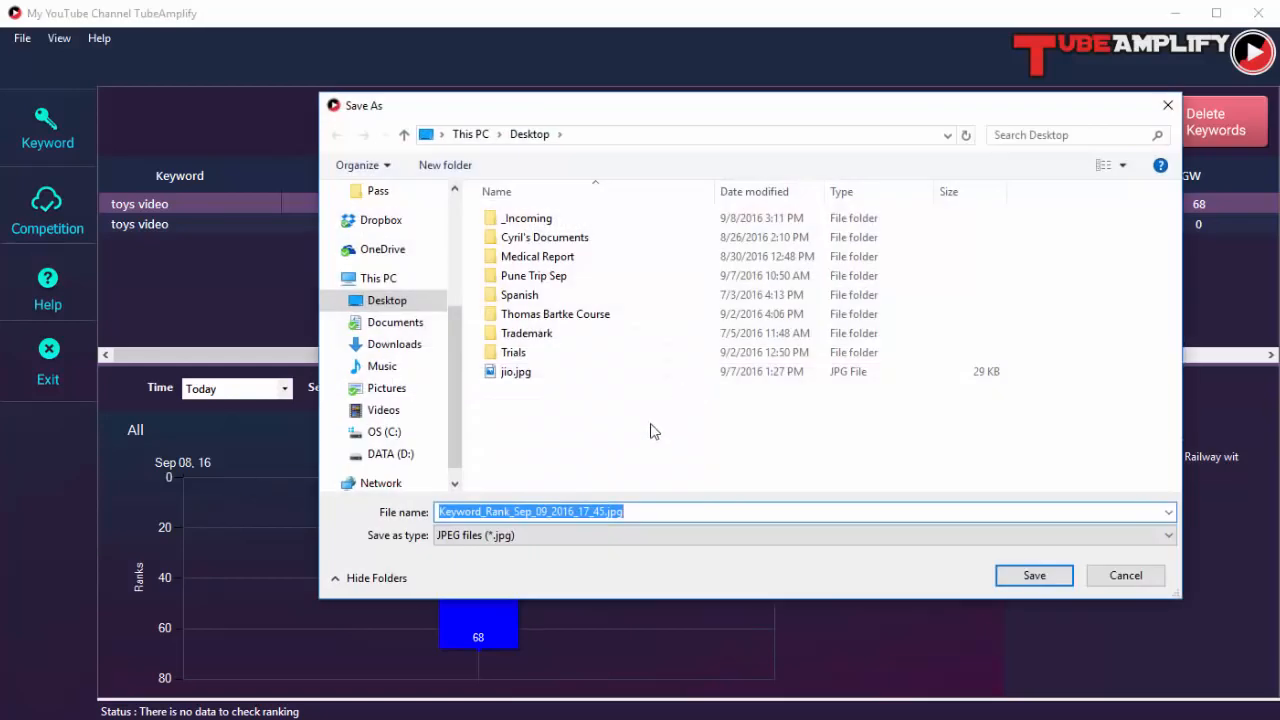
pyautogui.click(1110, 577)
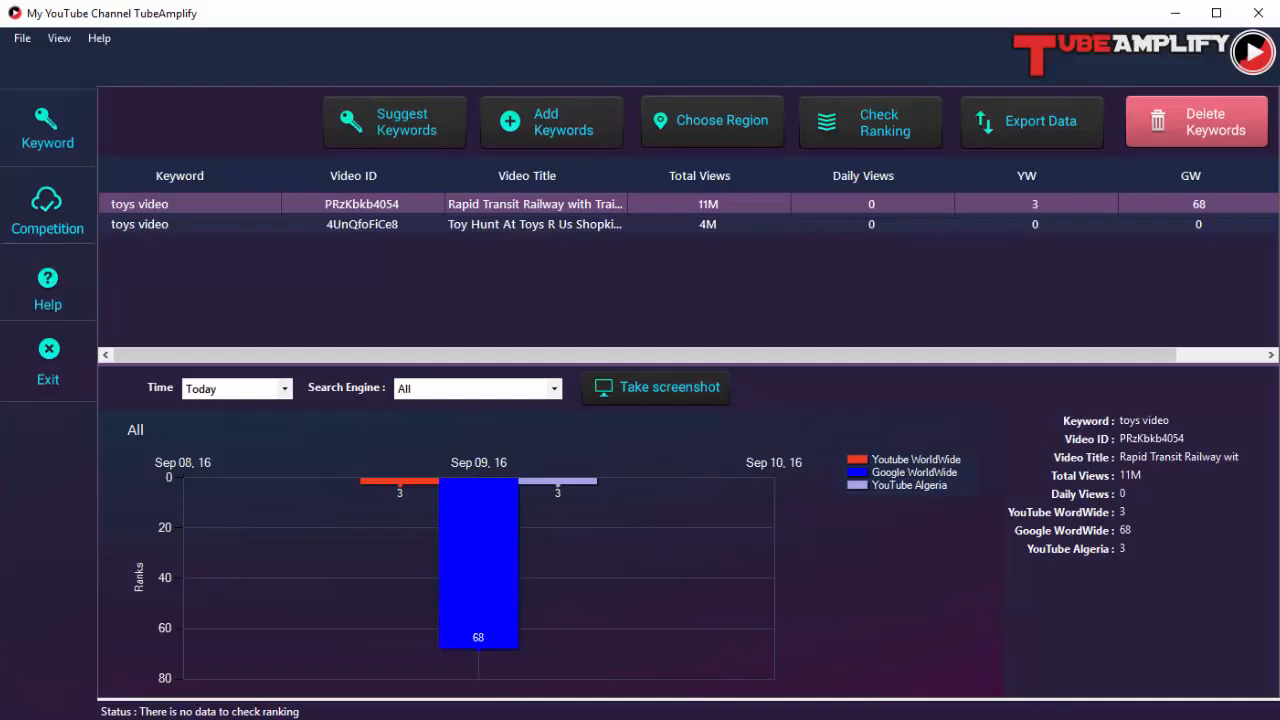
pyautogui.click(57, 216)
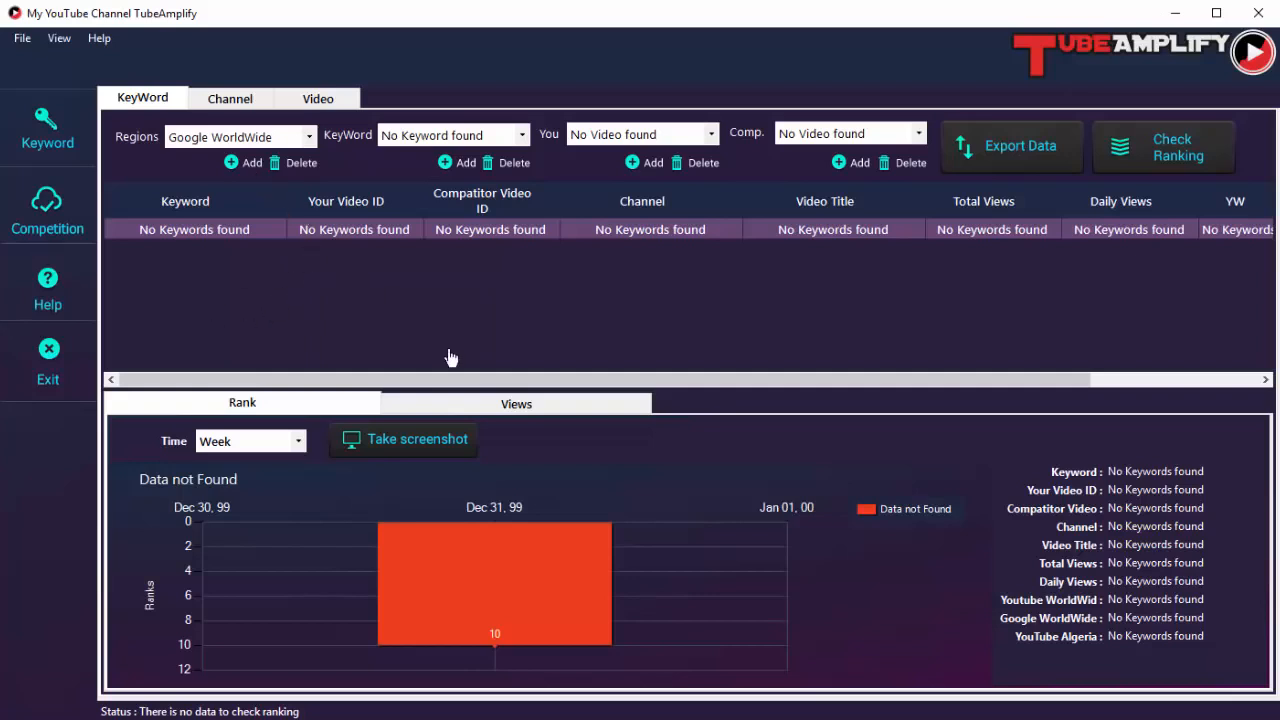
pyautogui.click(465, 166)
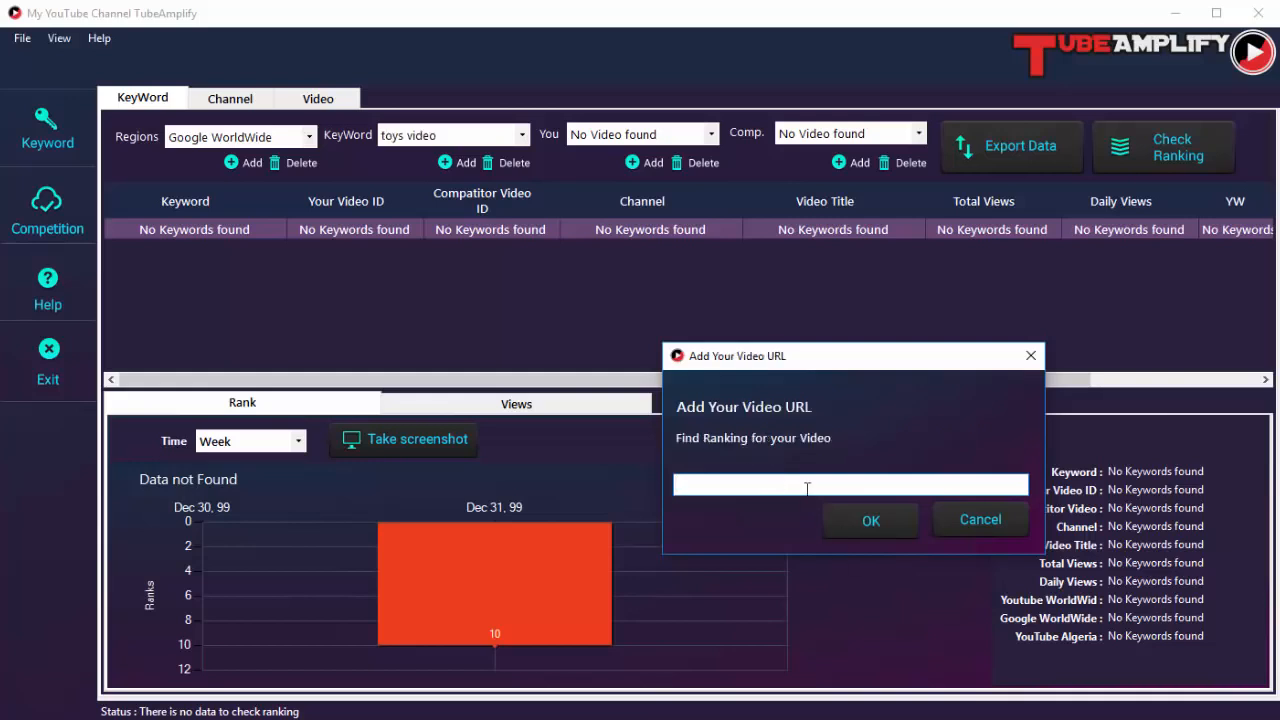
pyautogui.write('https://www.youtube.com/watch?v=RXkAq9p24FQ')
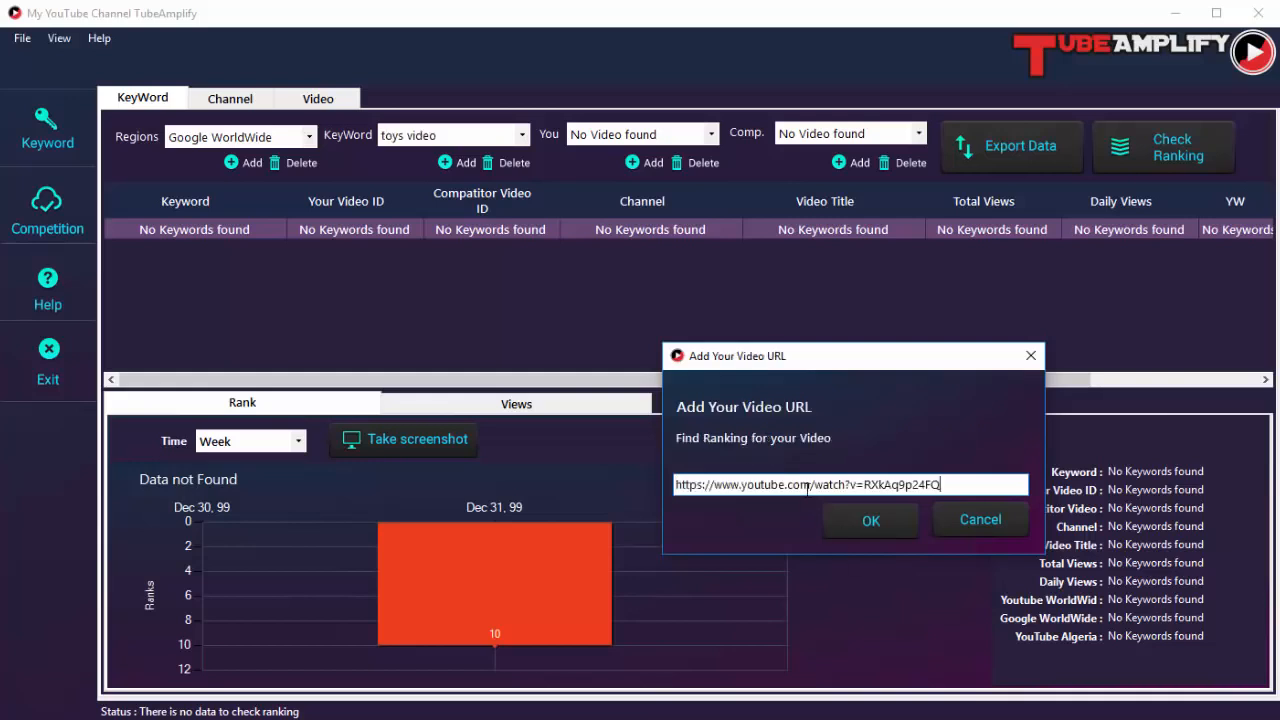
pyautogui.click(857, 521)
# - Add the competitor video with ID UAOTWYppb8Q for the keyword "toys video"
pyautogui.click(858, 136)
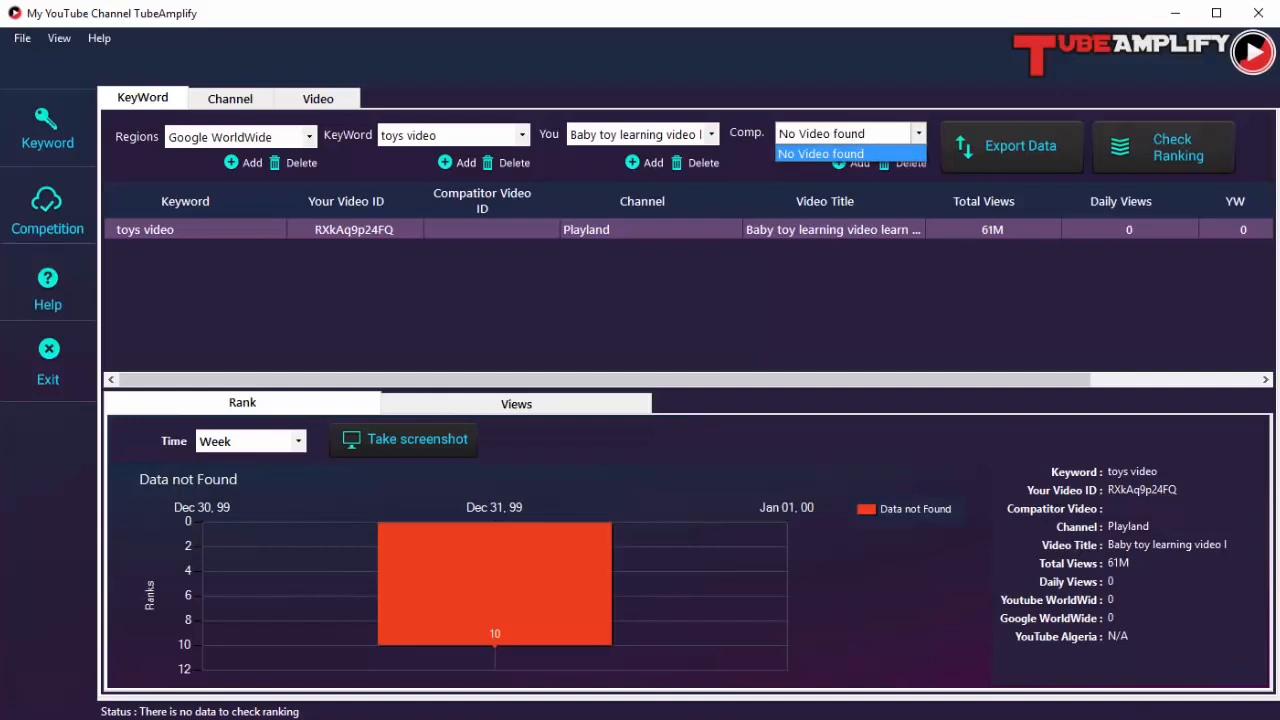
pyautogui.click(845, 153)
pyautogui.hotkey('ctrl', 'v')
pyautogui.click(868, 521)
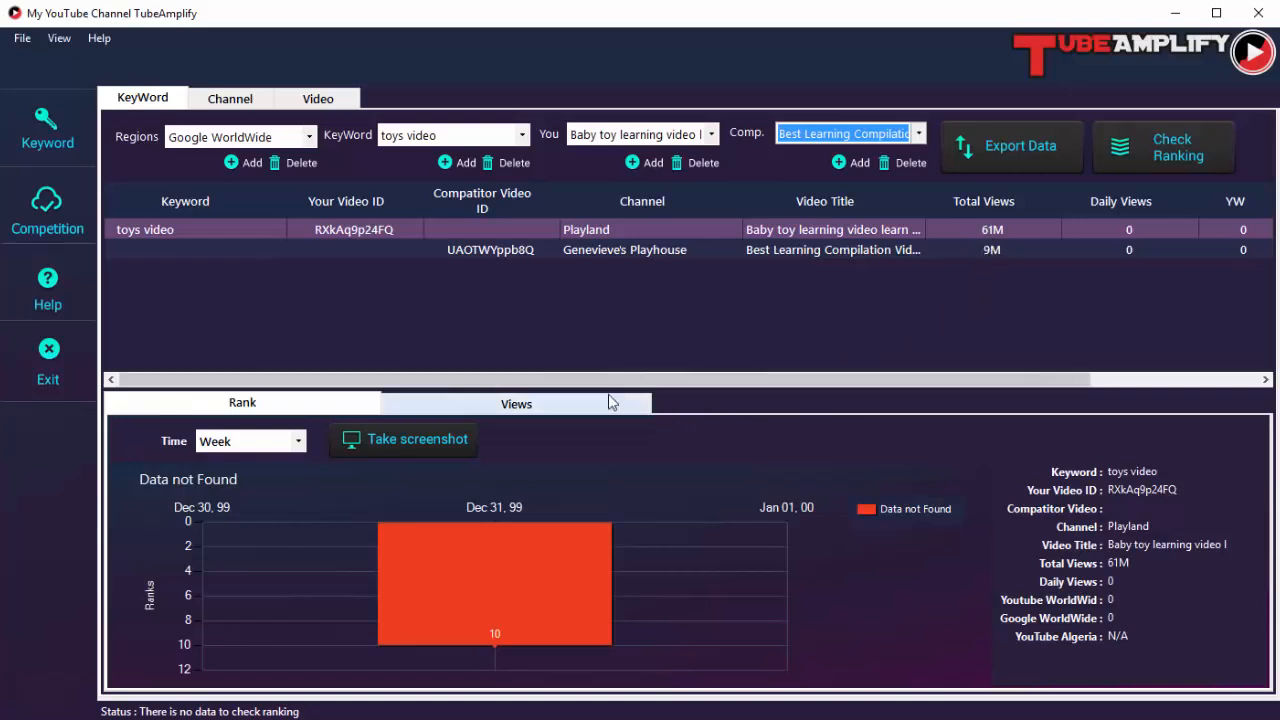
# - Examine the view and ranking columns for both "toys video" entries and compare their Rank and Views charts
pyautogui.moveTo(642, 379); pyautogui.dragTo(963, 263)
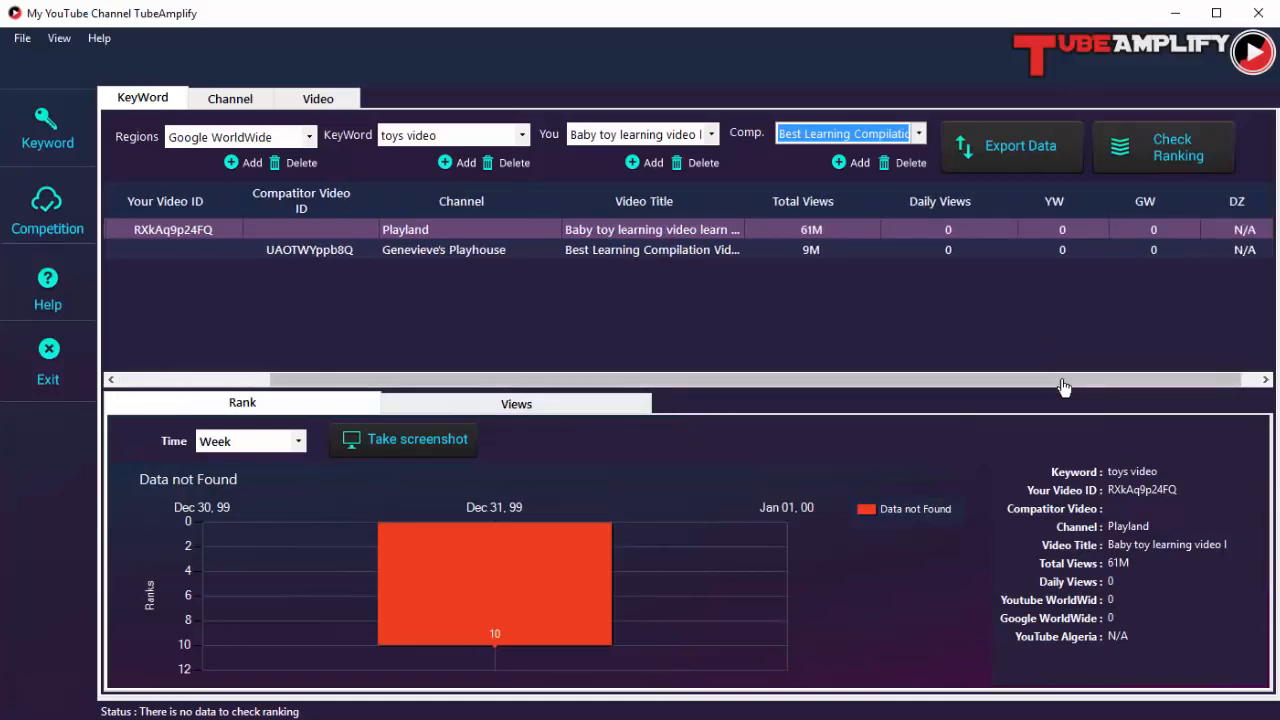
pyautogui.moveTo(1064, 385); pyautogui.dragTo(1082, 382)
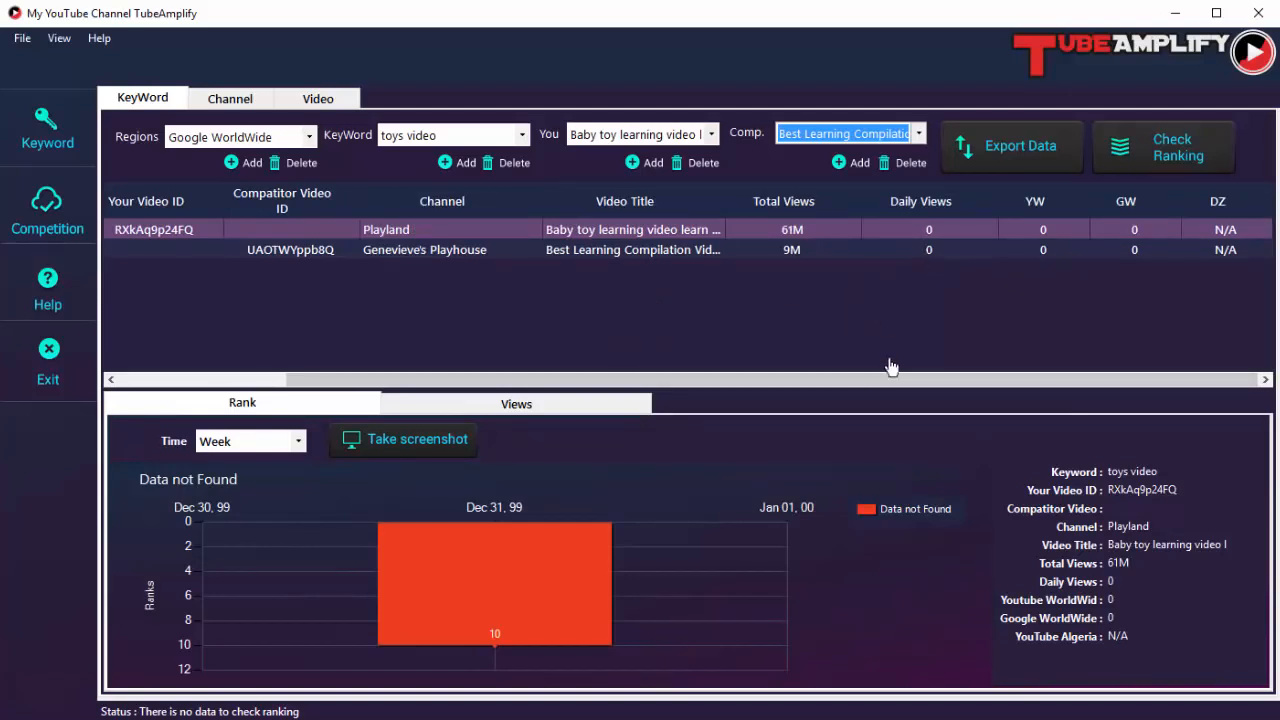
pyautogui.click(597, 412)
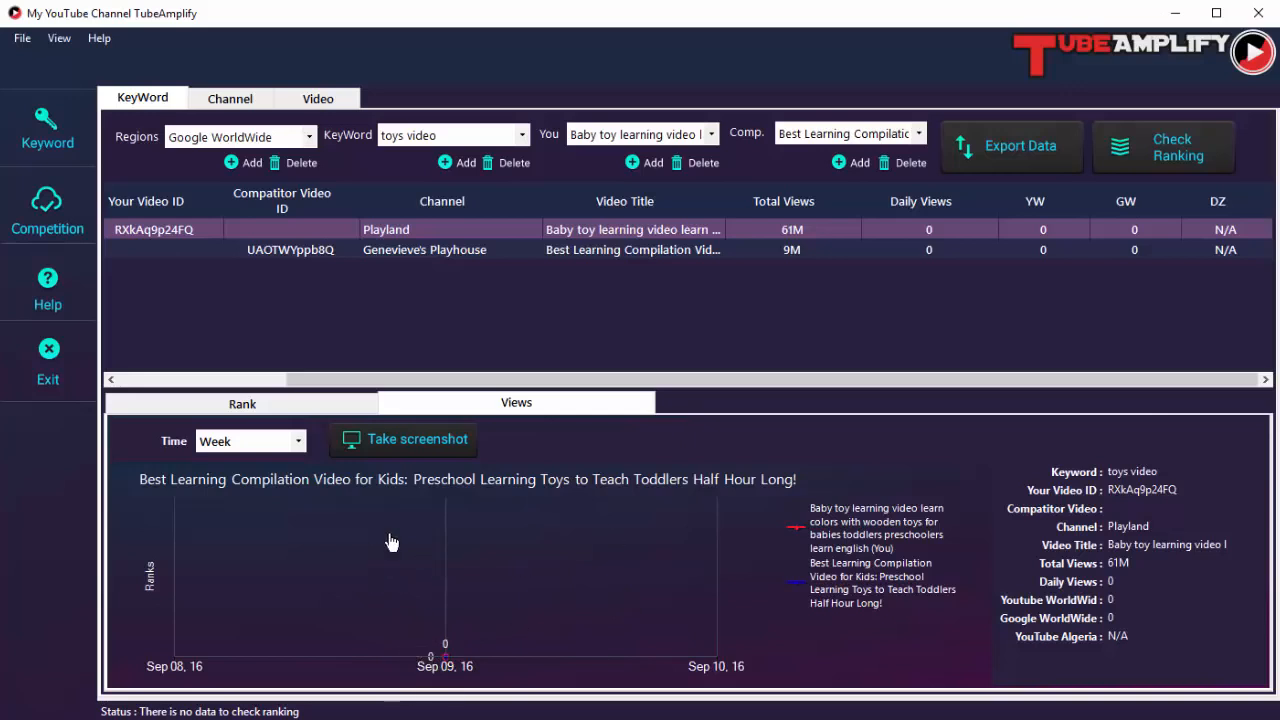
pyautogui.click(343, 405)
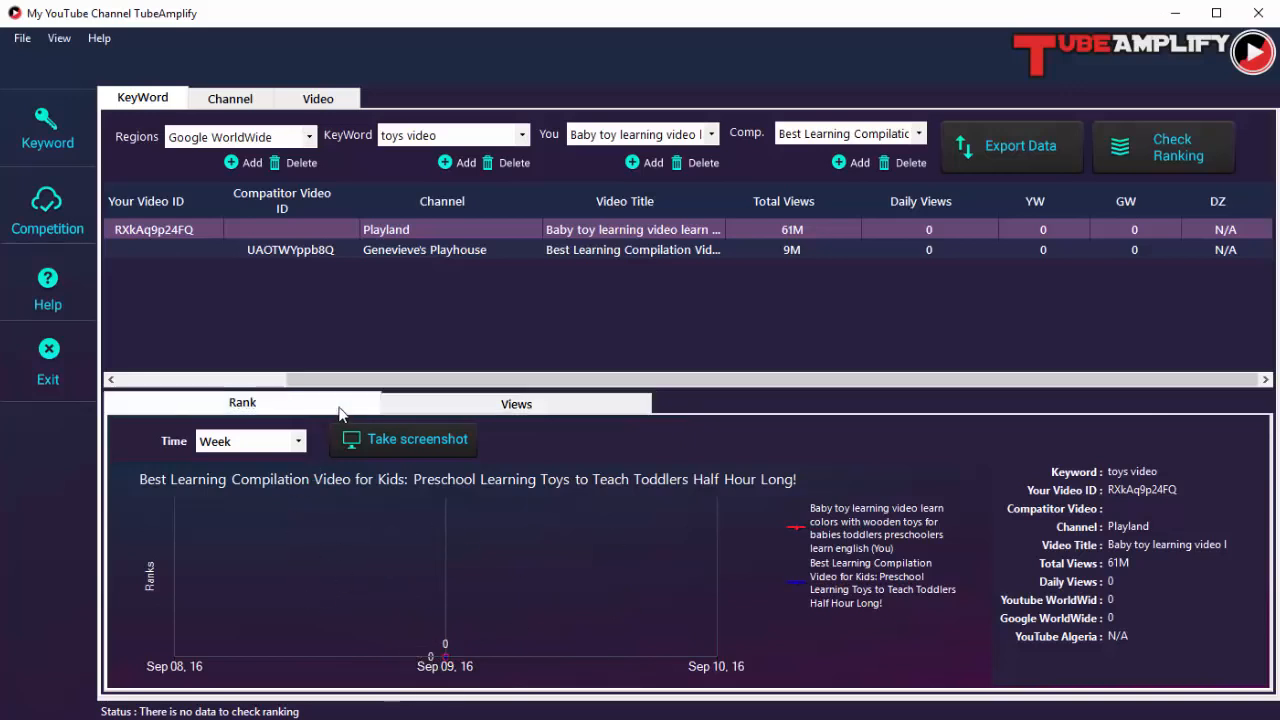
pyautogui.click(442, 403)
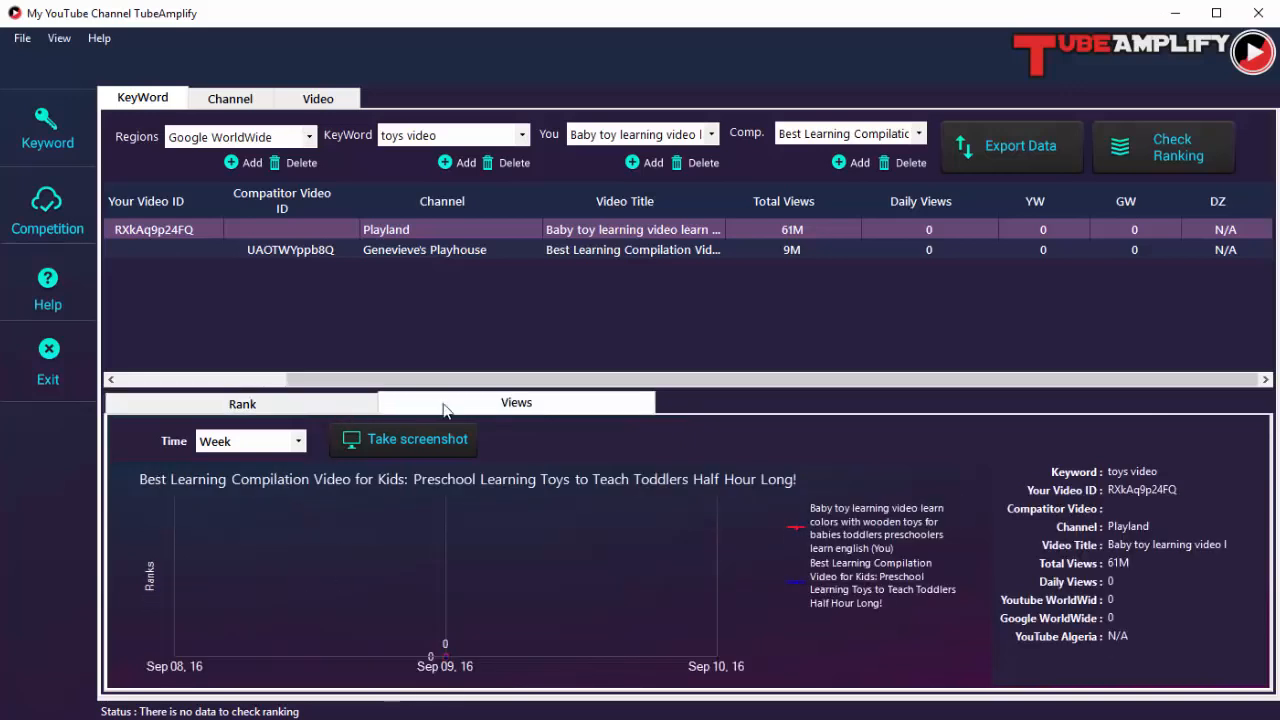
pyautogui.click(235, 103)
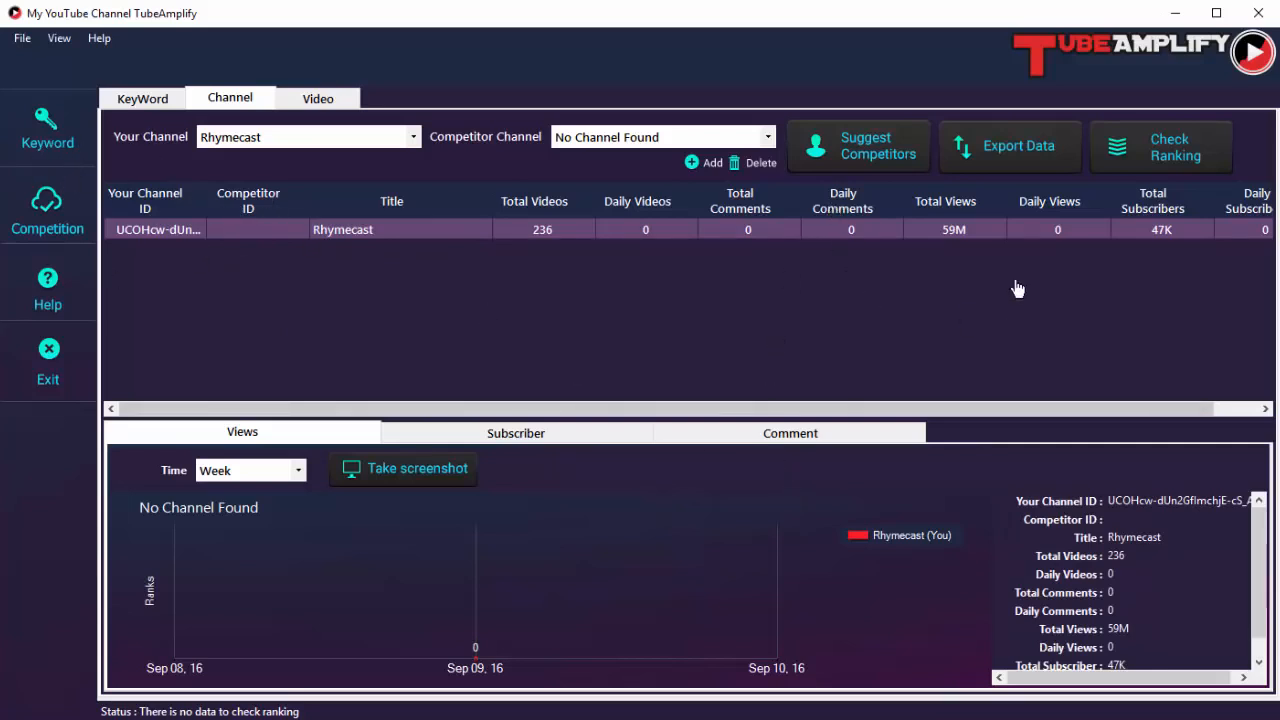
pyautogui.click(693, 167)
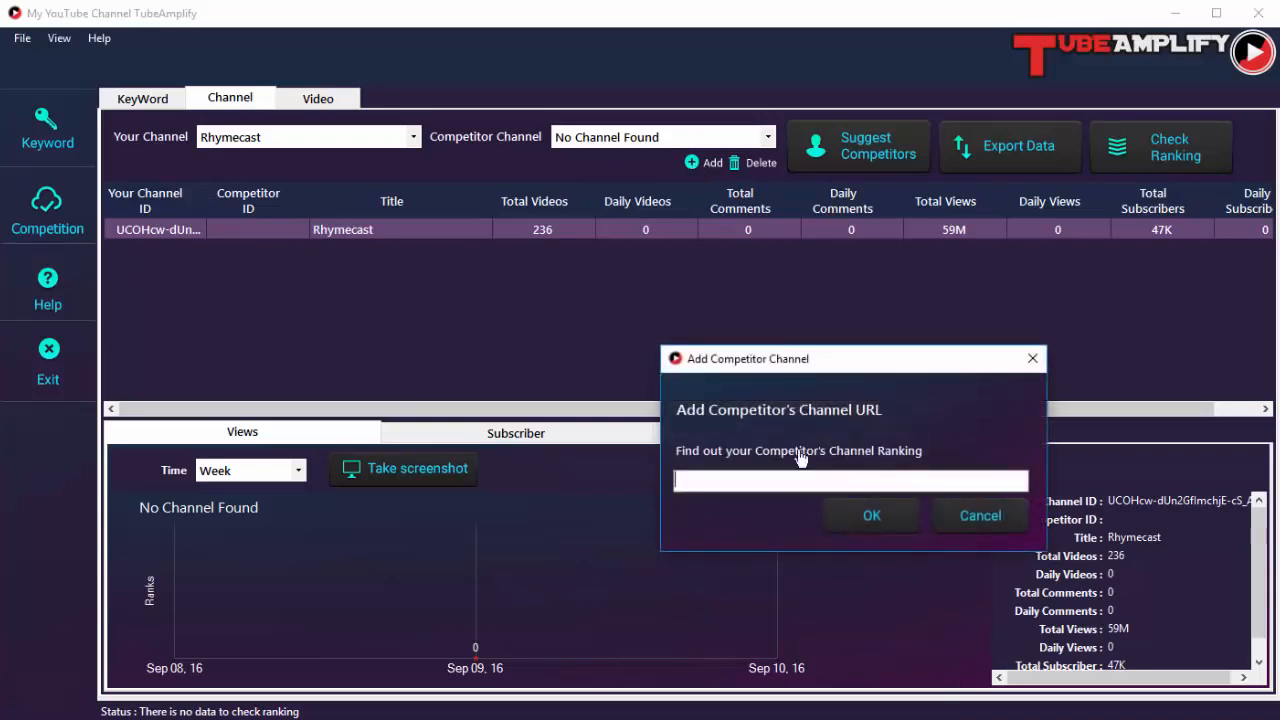
pyautogui.click(1147, 718)
pyautogui.click(752, 483)
pyautogui.write('https://www.youtube.com/user/shitaimante')
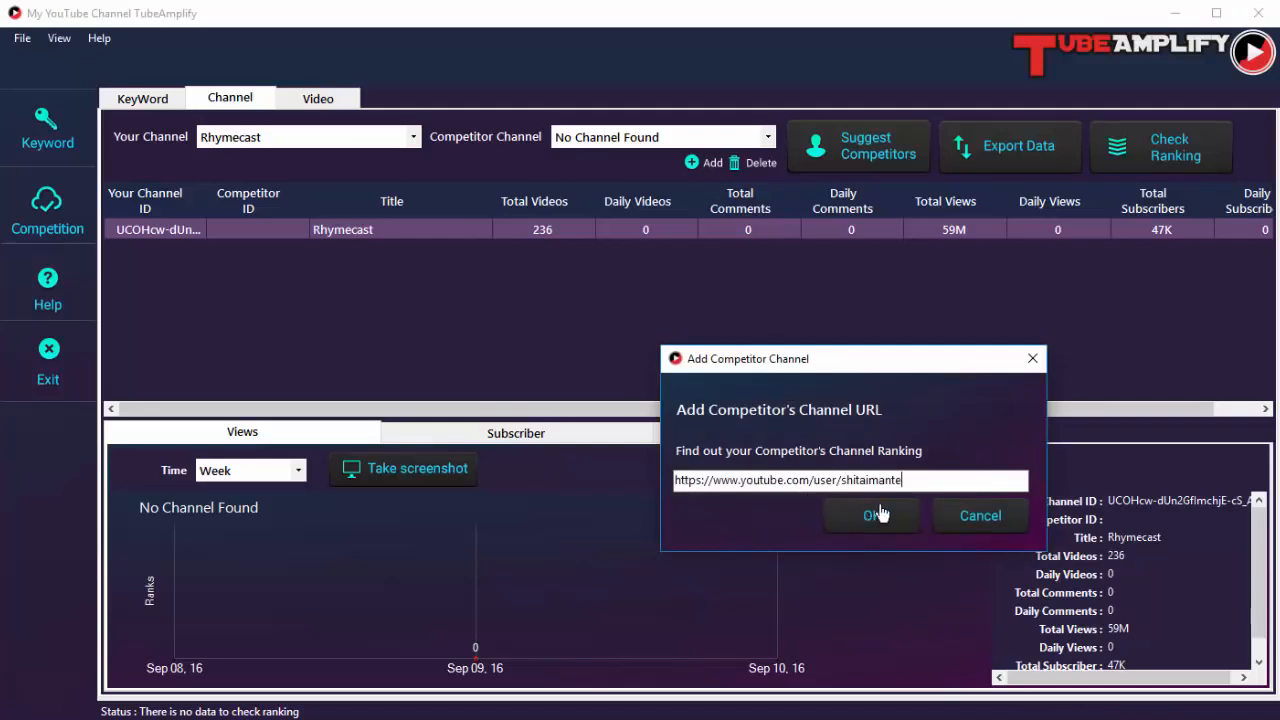
pyautogui.click(890, 518)
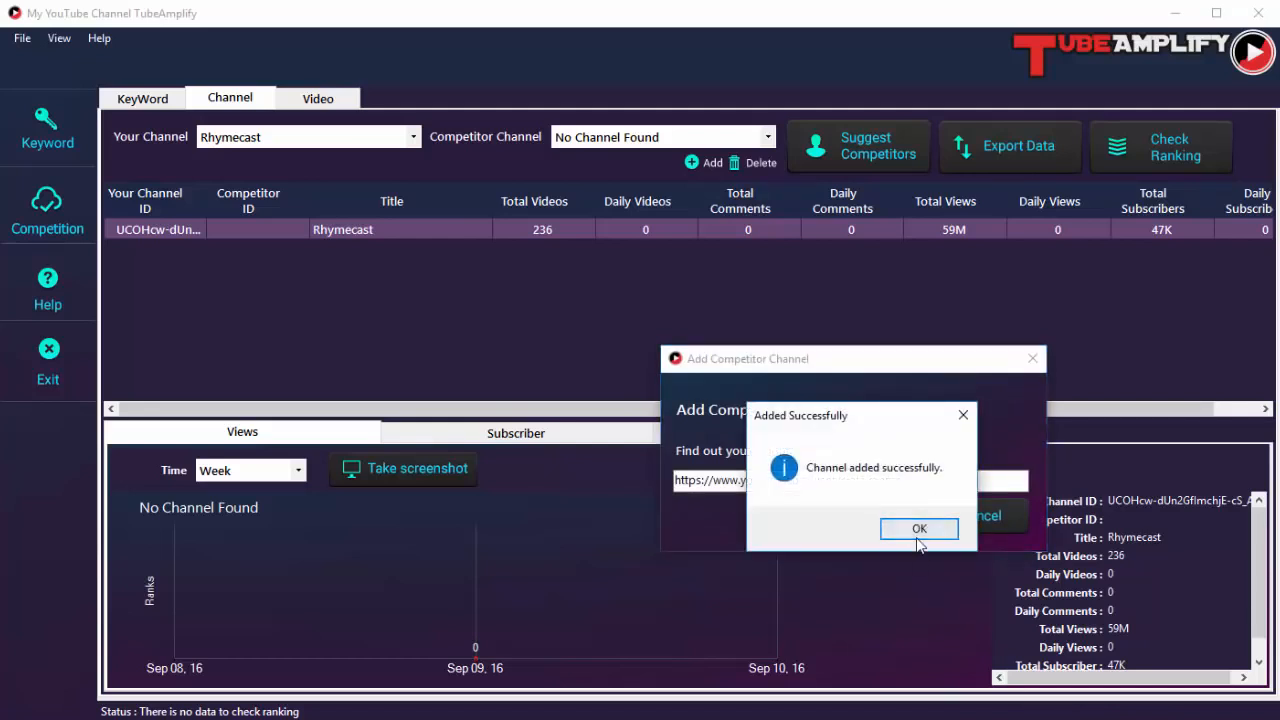
pyautogui.click(906, 527)
# - Select the TinyDreams Kids channel to examine its statistics, and display the channels' comment chart
pyautogui.click(449, 256)
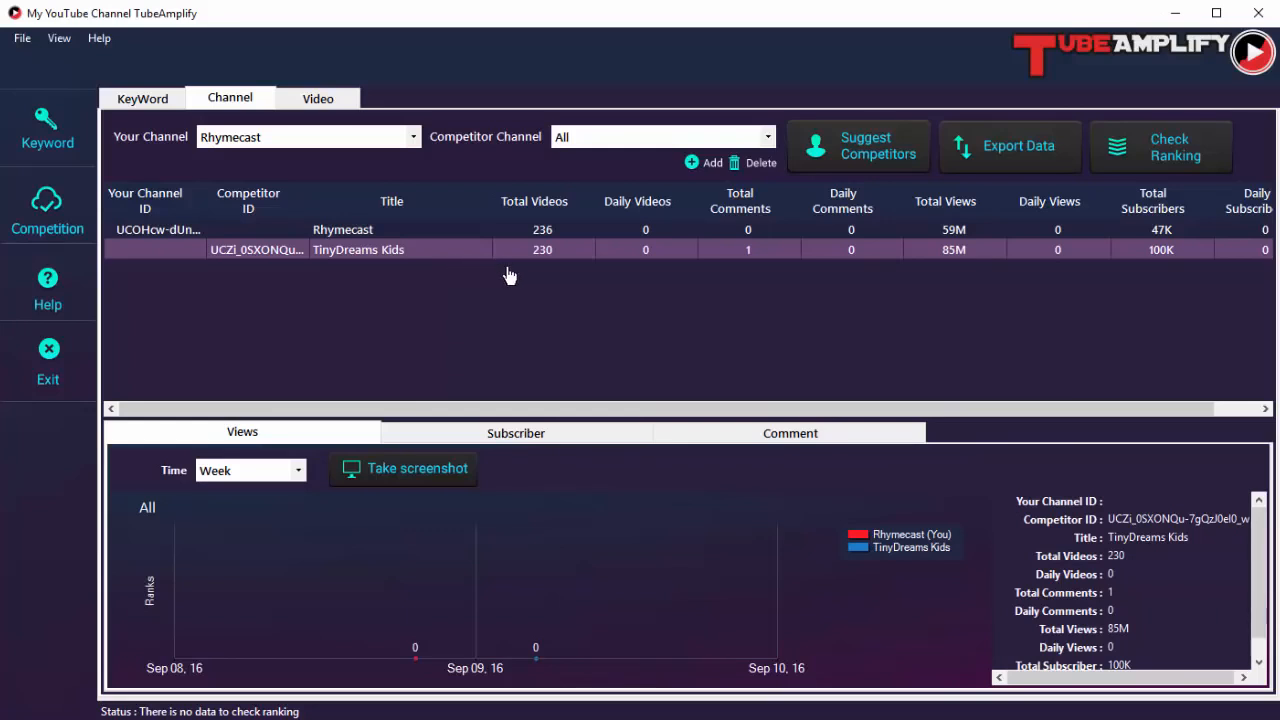
pyautogui.moveTo(715, 412); pyautogui.dragTo(778, 431)
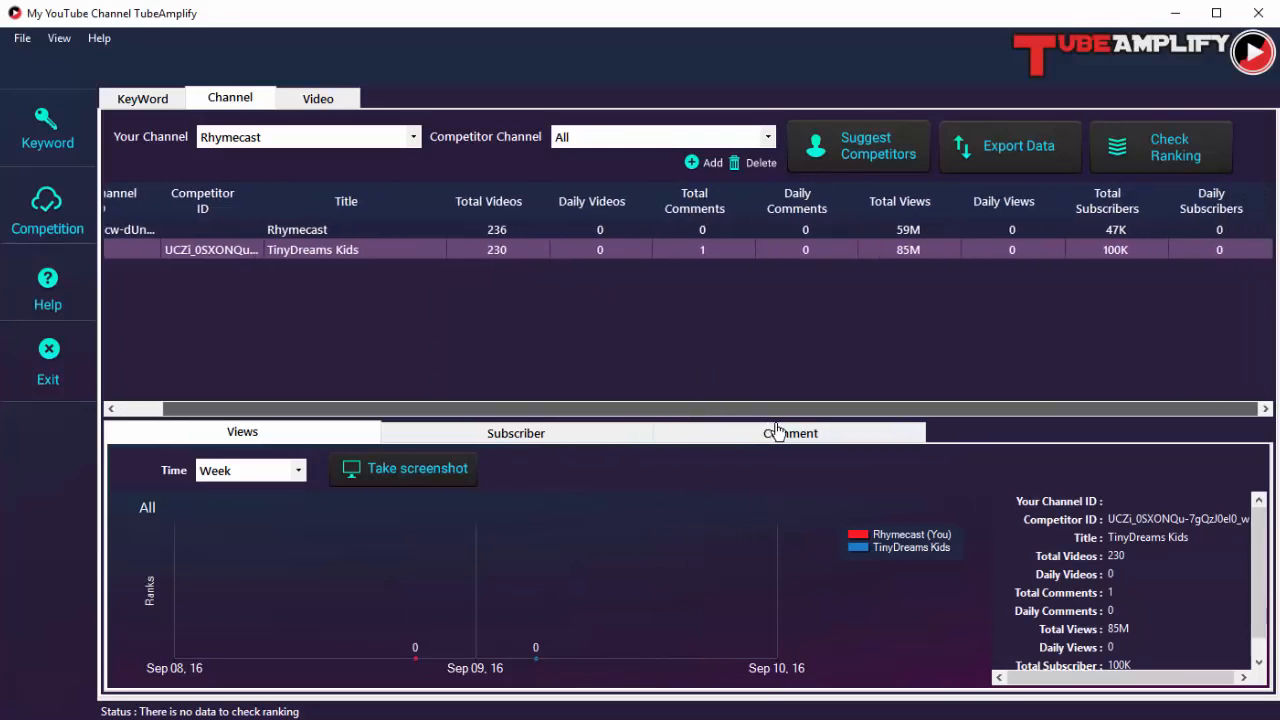
pyautogui.click(826, 441)
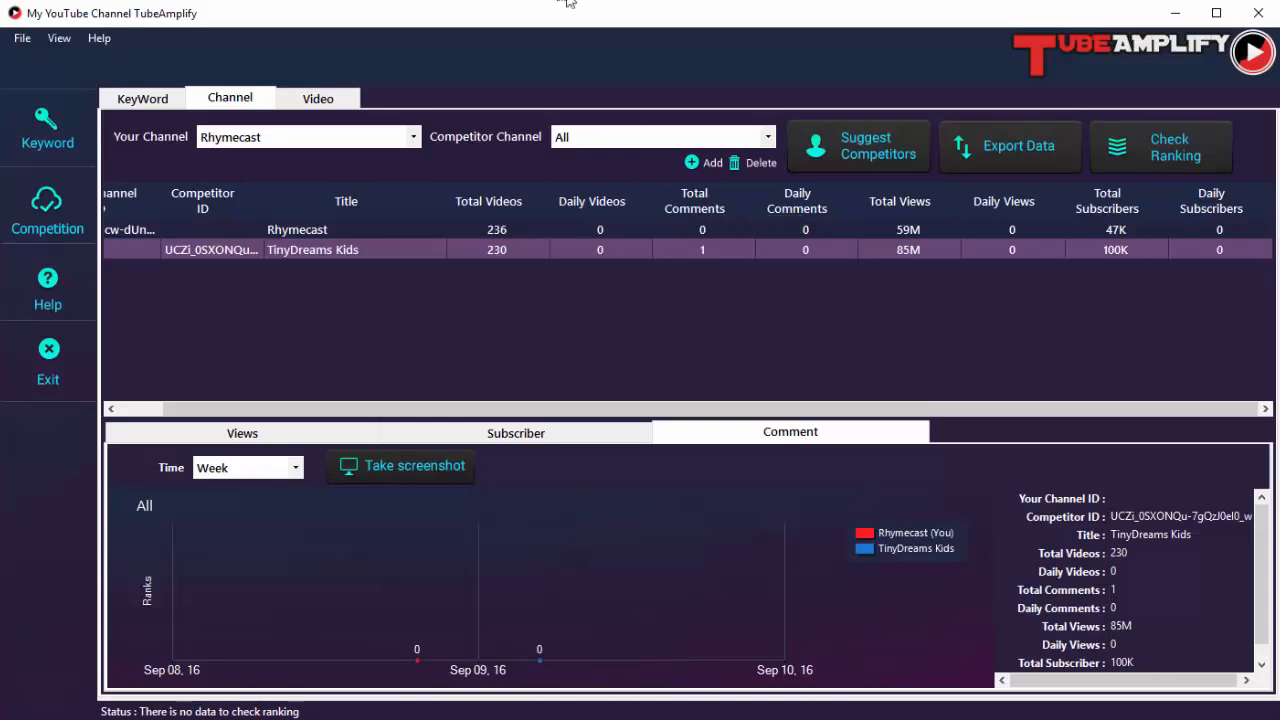
pyautogui.click(836, 158)
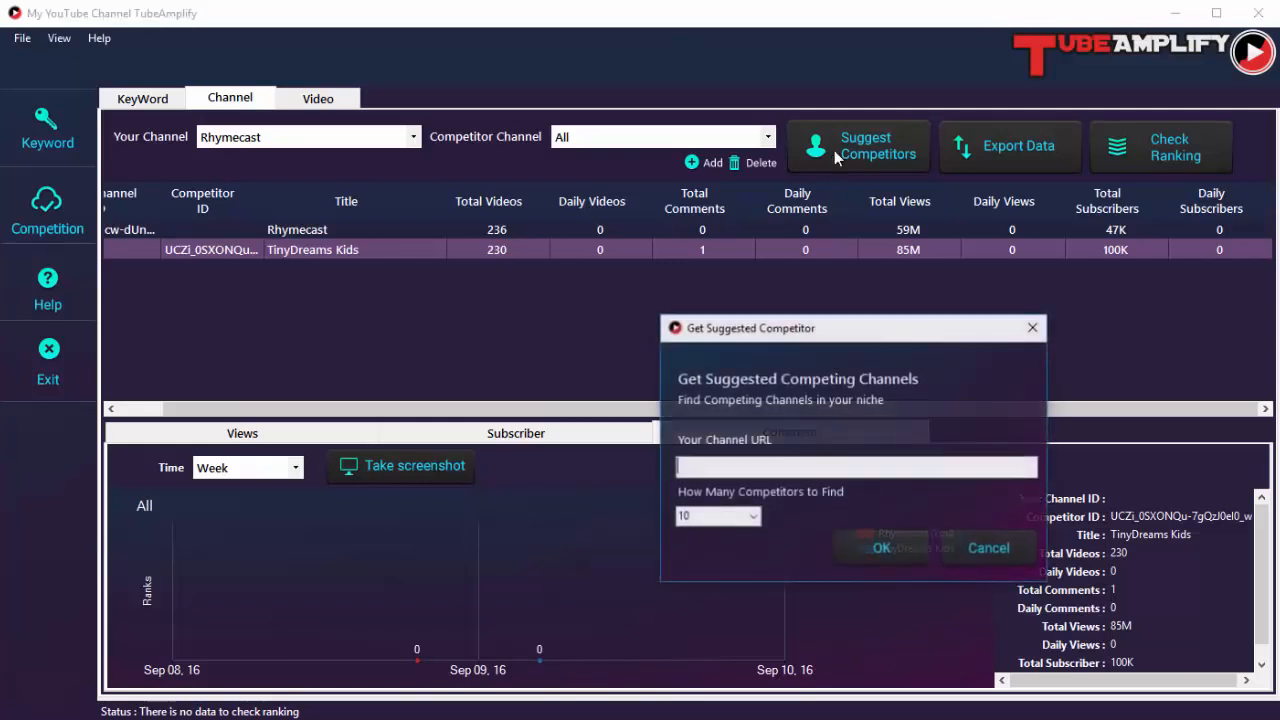
pyautogui.write('https://www.youtube.com/user/shitaimante')
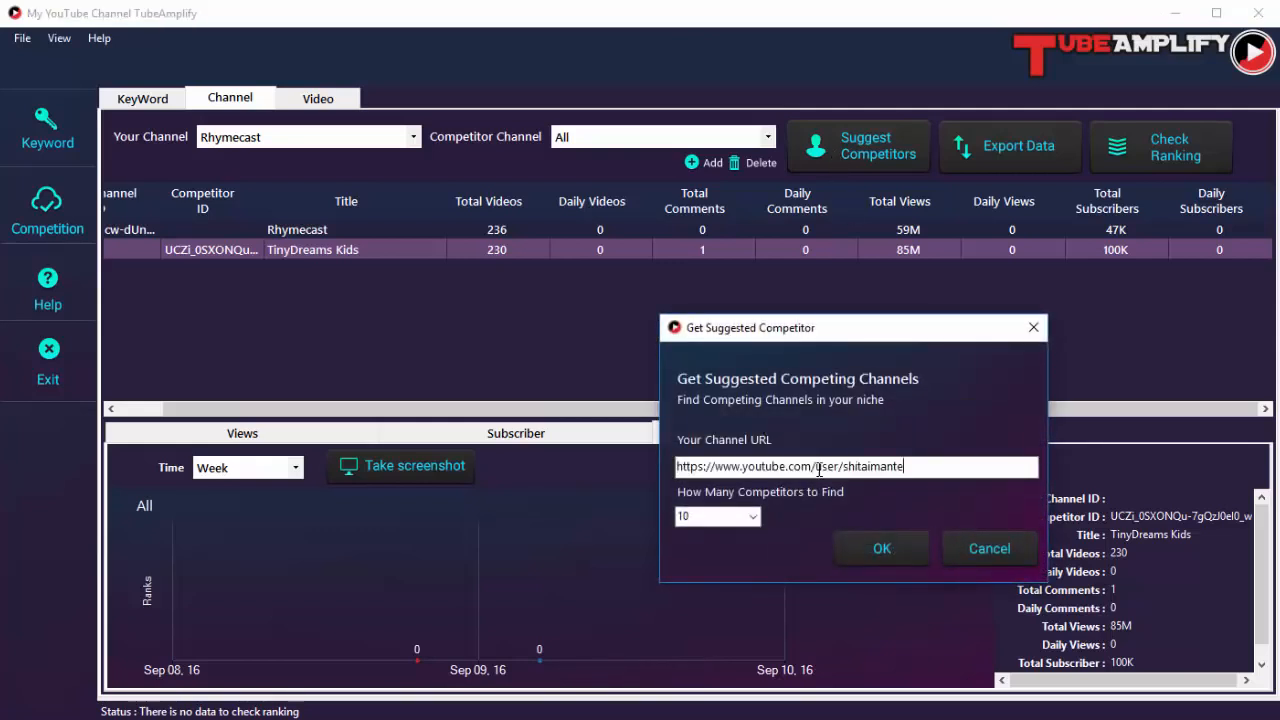
pyautogui.click(753, 516)
pyautogui.click(755, 519)
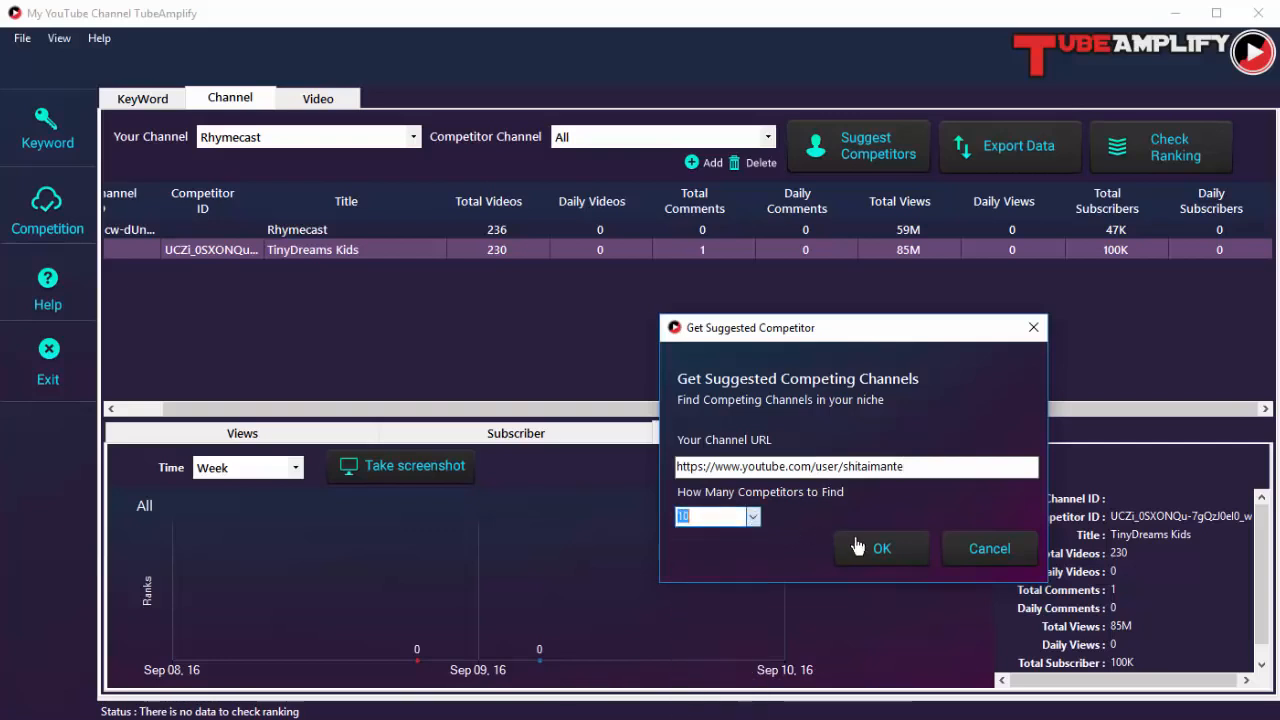
pyautogui.click(853, 545)
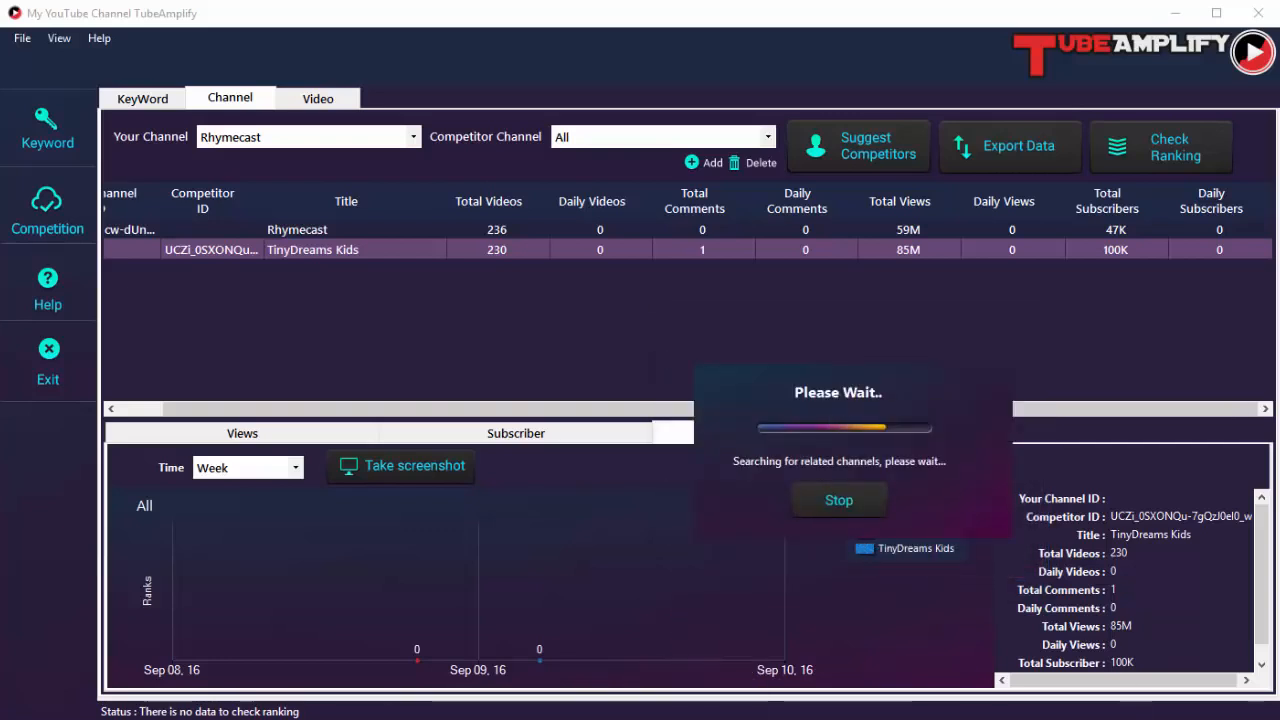
pyautogui.moveTo(1031, 235); pyautogui.dragTo(887, 156)
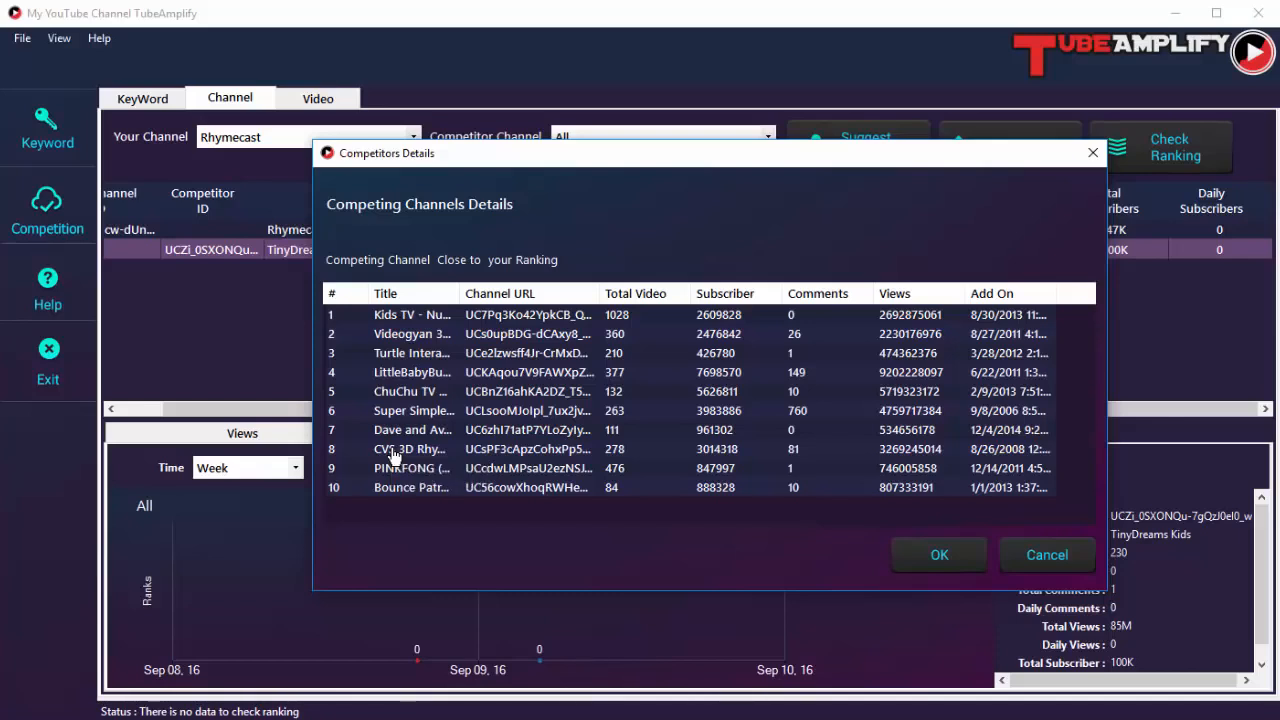
pyautogui.click(1073, 554)
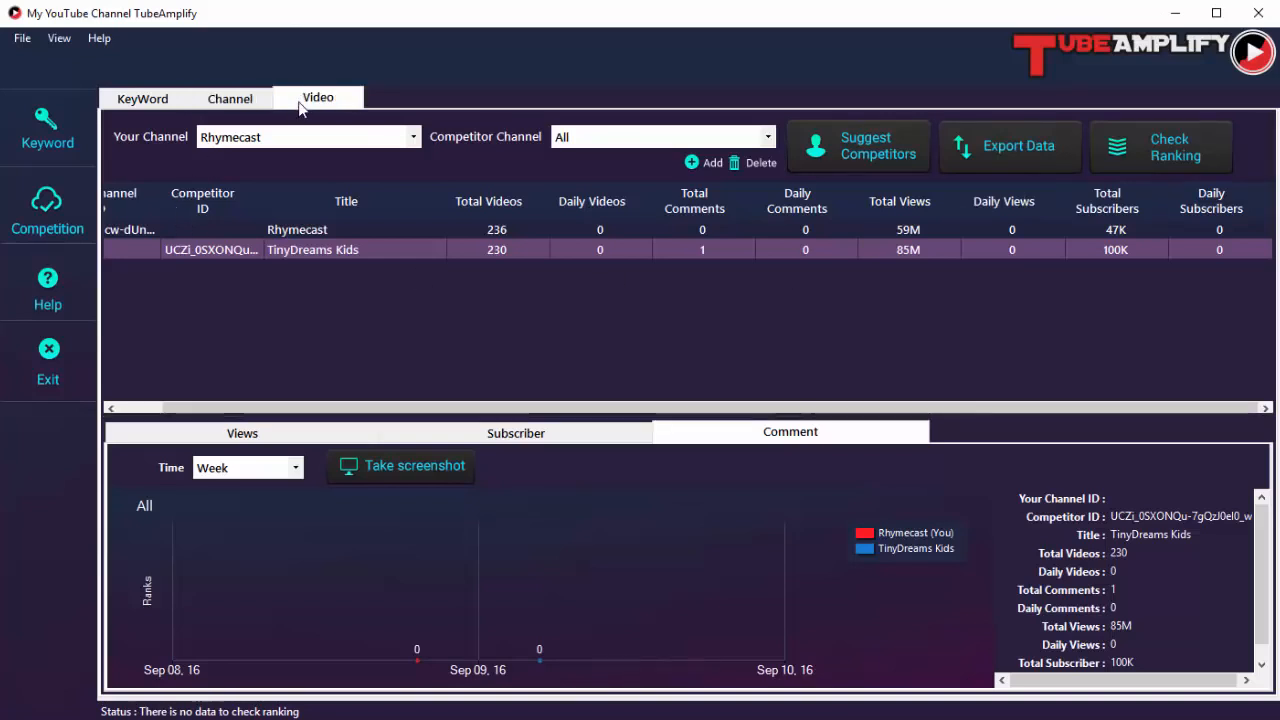
pyautogui.click(310, 98)
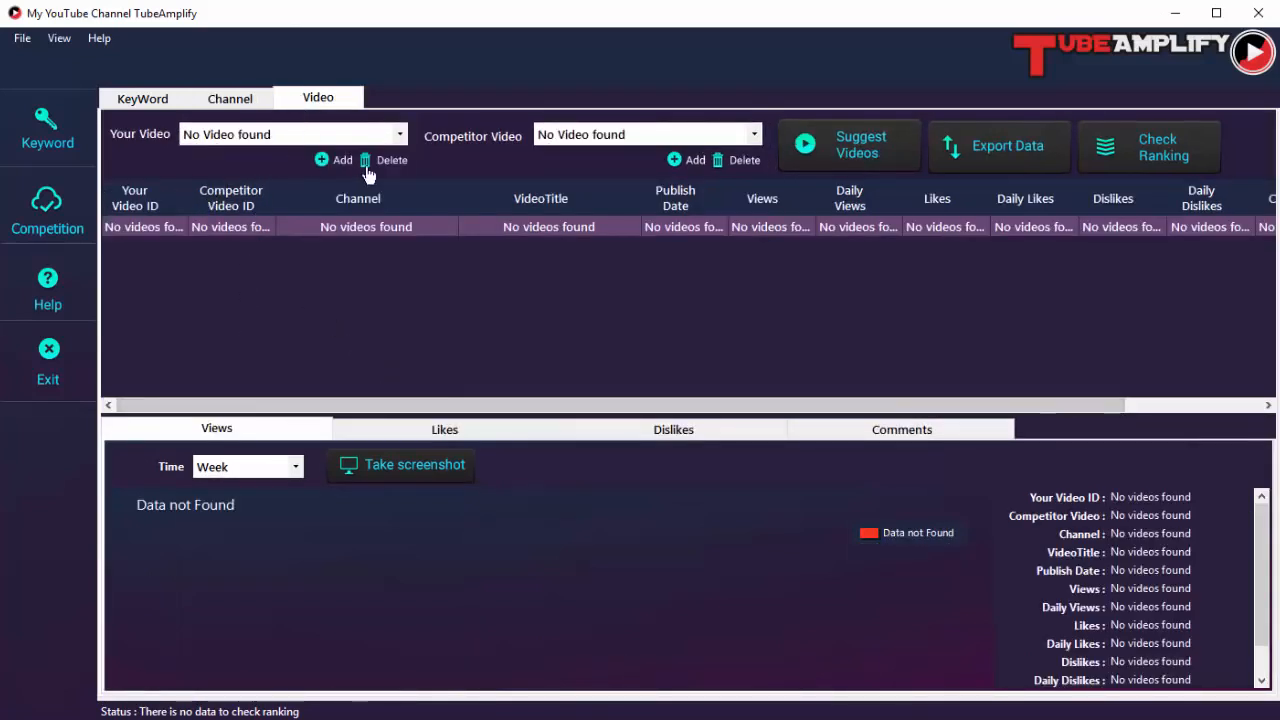
pyautogui.click(339, 164)
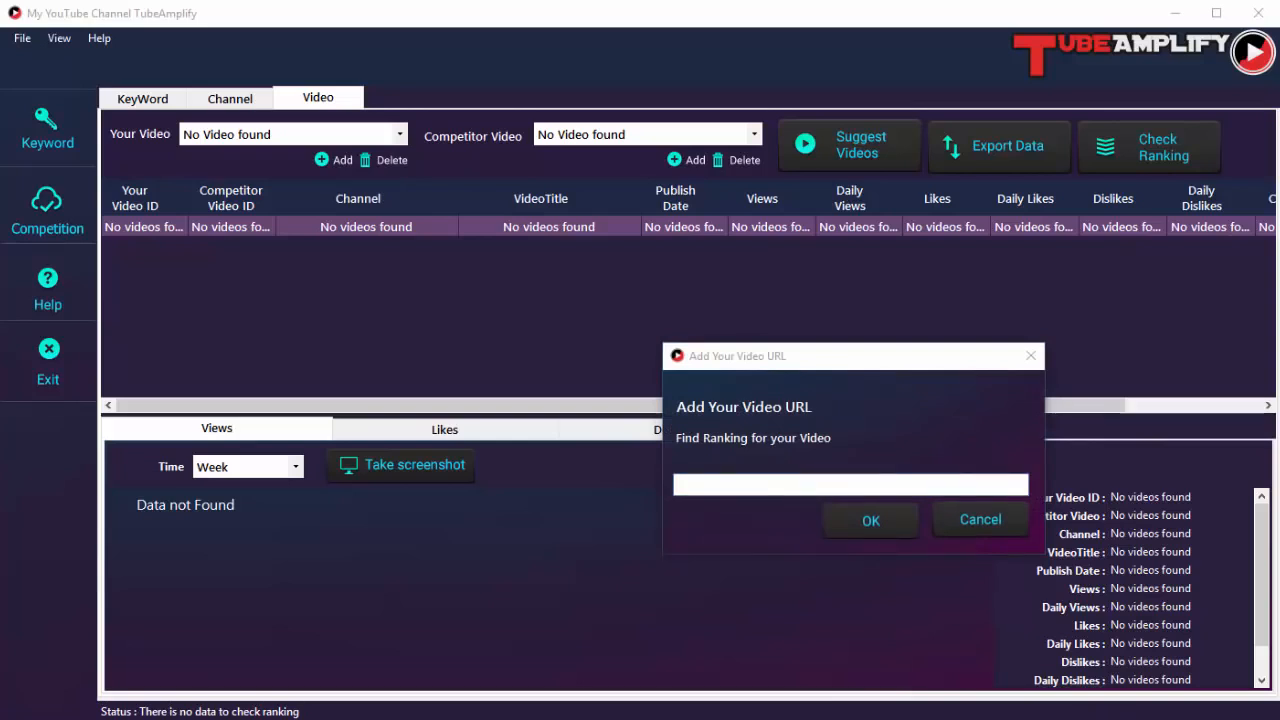
pyautogui.click(788, 477)
pyautogui.hotkey('ctrl', 'v')
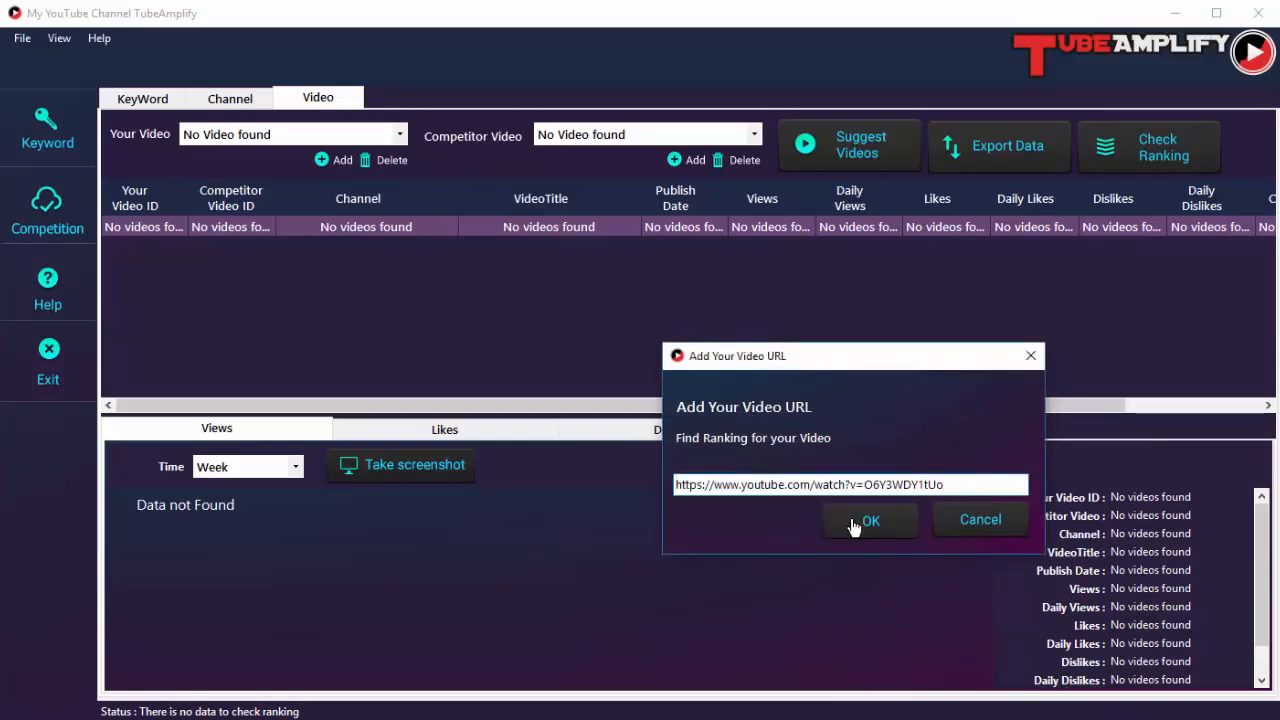
pyautogui.click(853, 521)
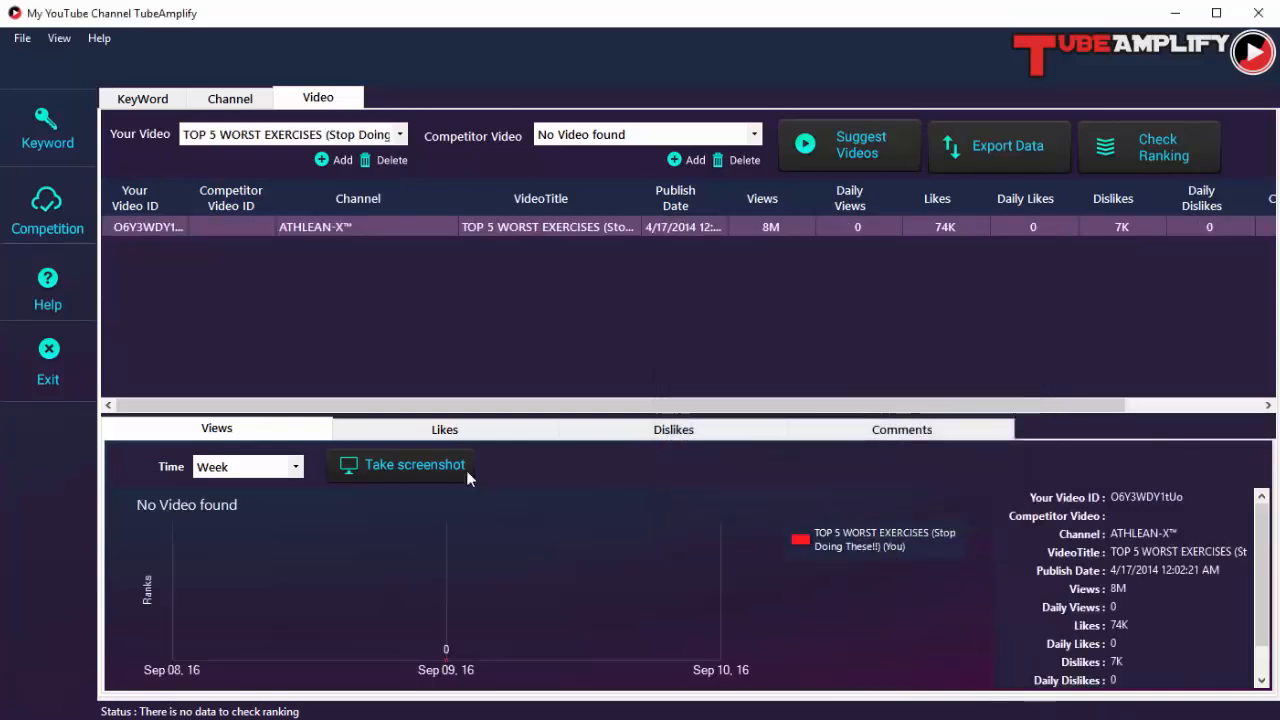
pyautogui.click(694, 160)
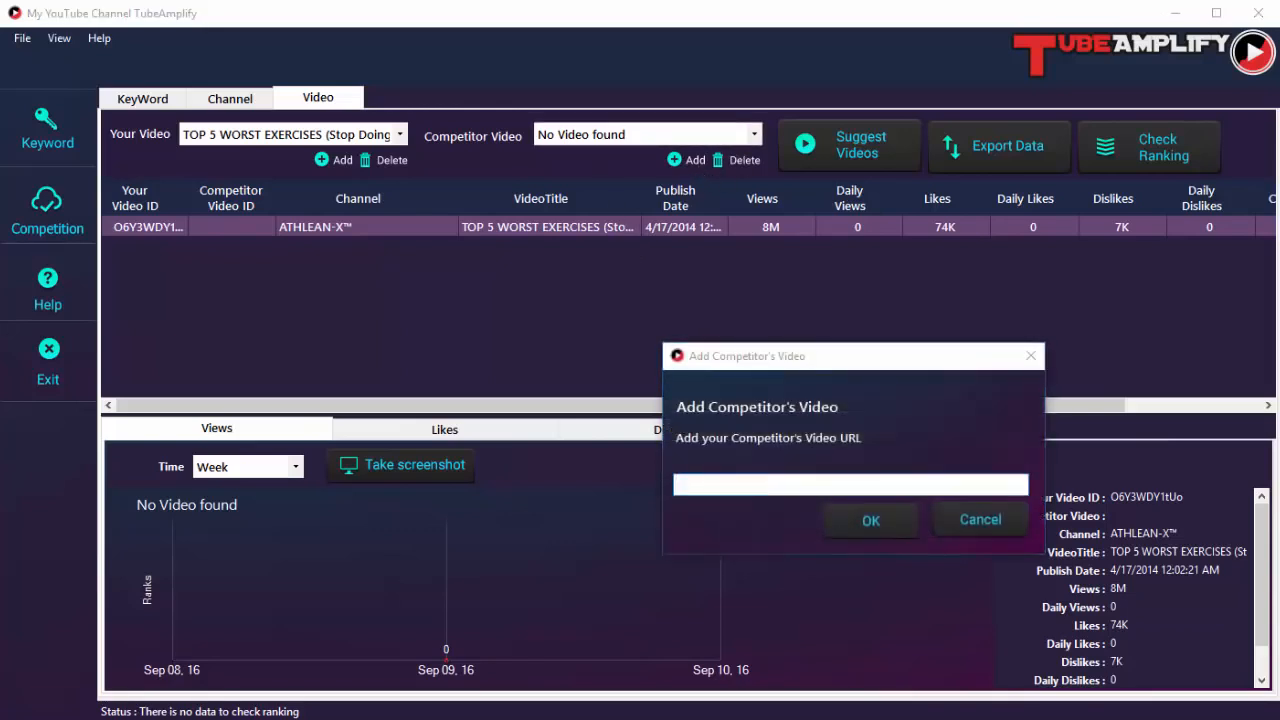
pyautogui.write('https://www.youtube.com/watch?v=1TP9BKqk_gs')
pyautogui.click(872, 521)
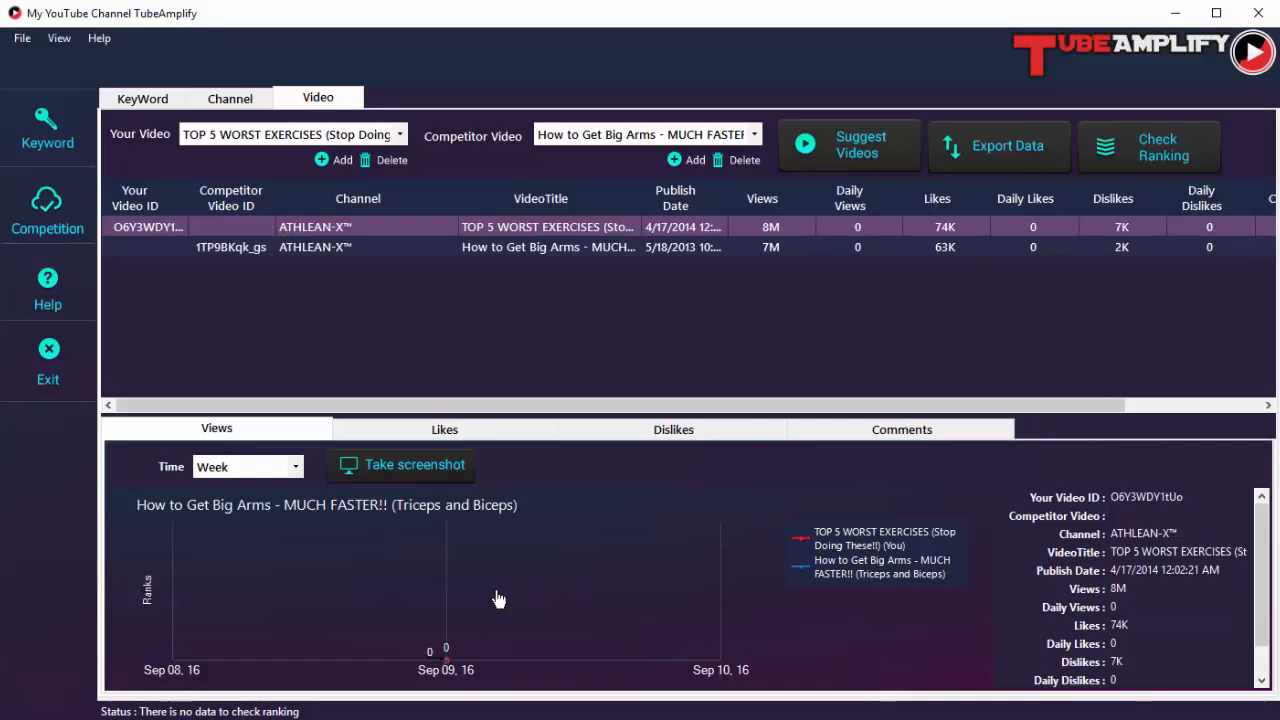
# - Examine the statistics columns of both compared videos, and view their Likes, Dislikes and Comments charts
pyautogui.moveTo(877, 407); pyautogui.dragTo(1020, 418)
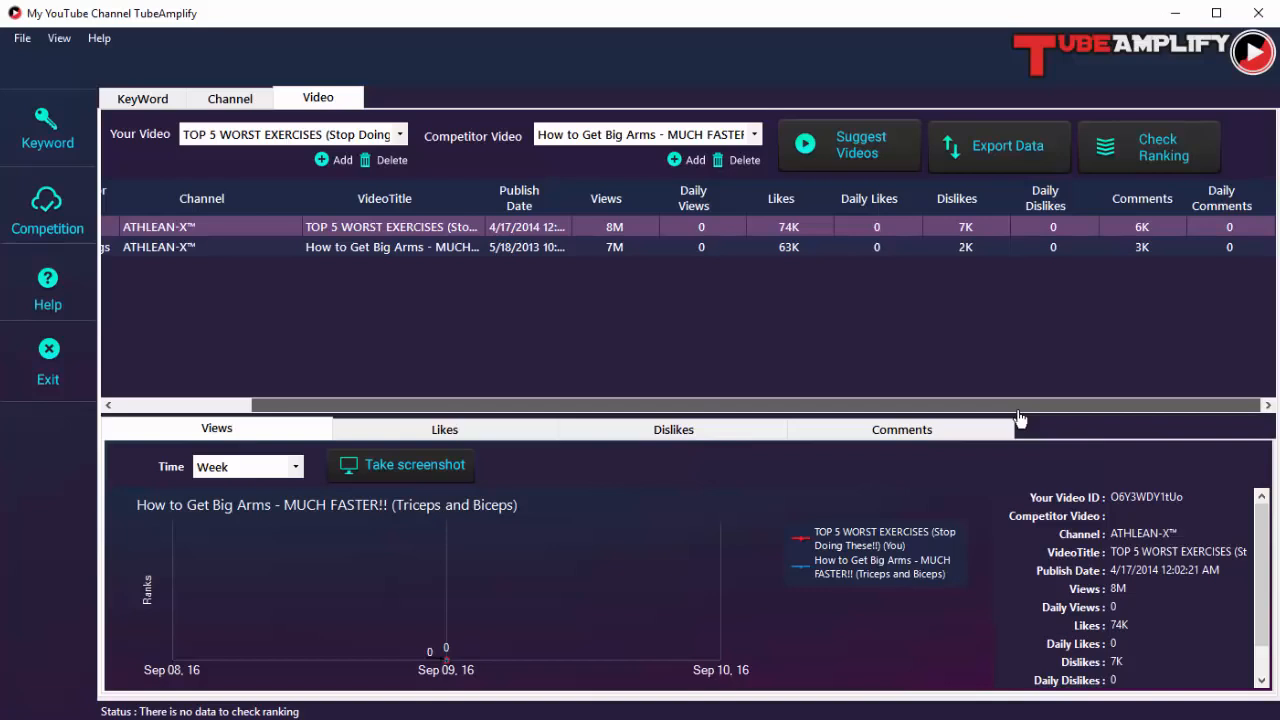
pyautogui.moveTo(1020, 418); pyautogui.dragTo(858, 422)
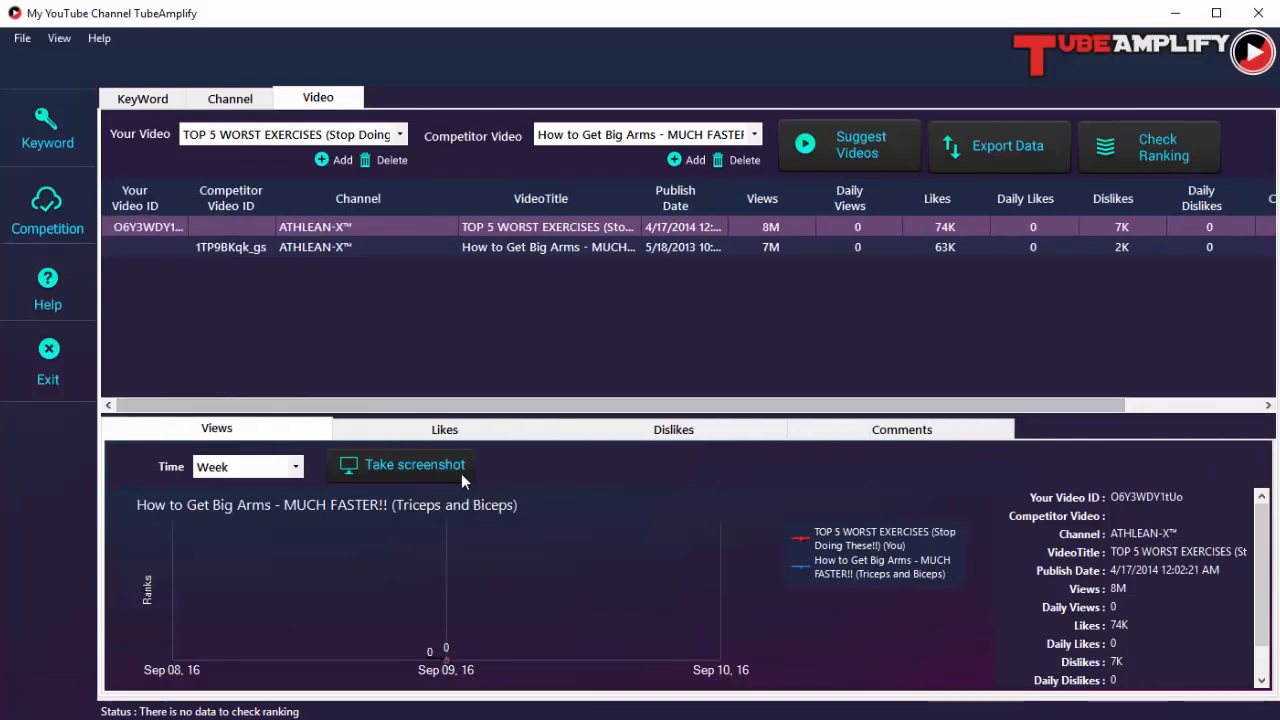
pyautogui.click(397, 433)
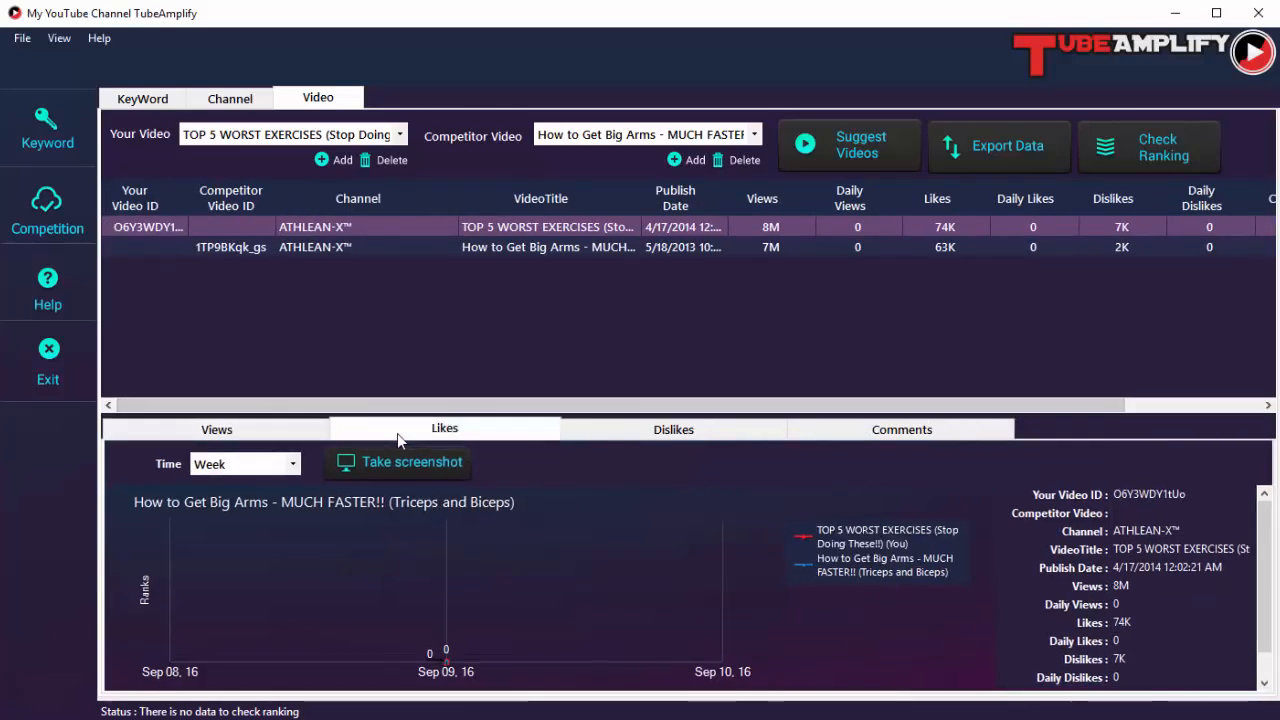
pyautogui.click(655, 432)
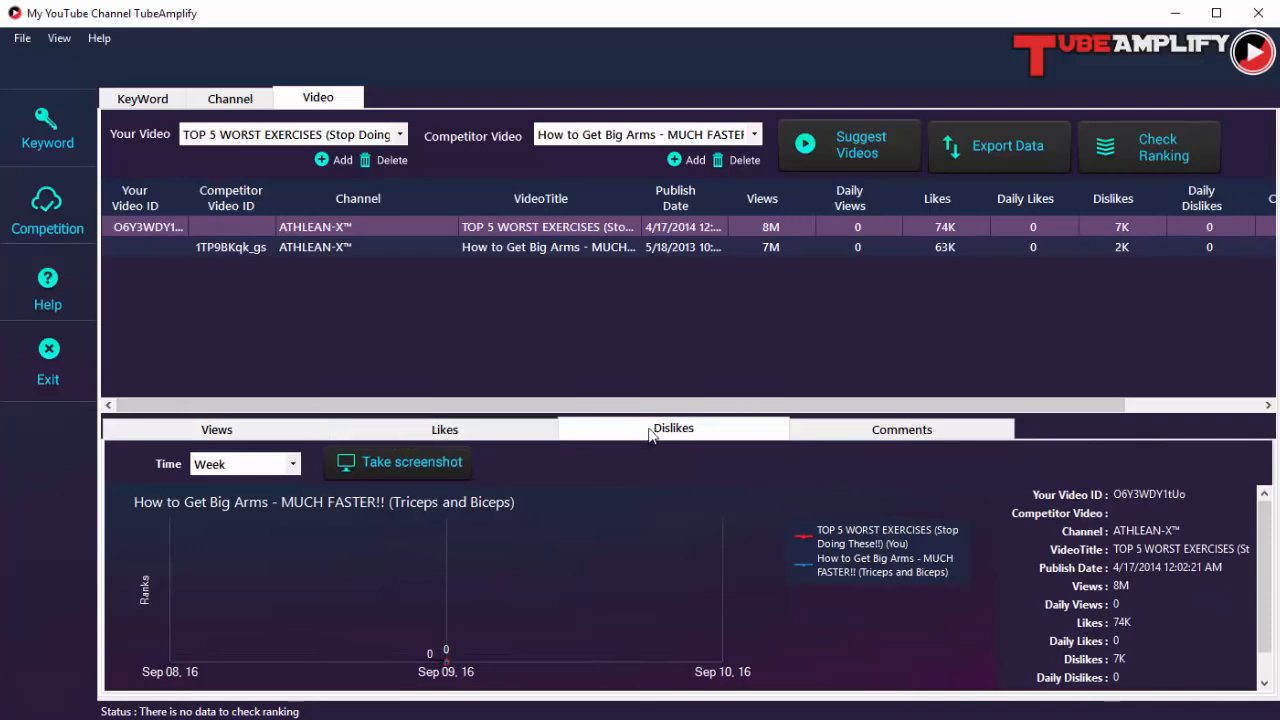
pyautogui.click(880, 440)
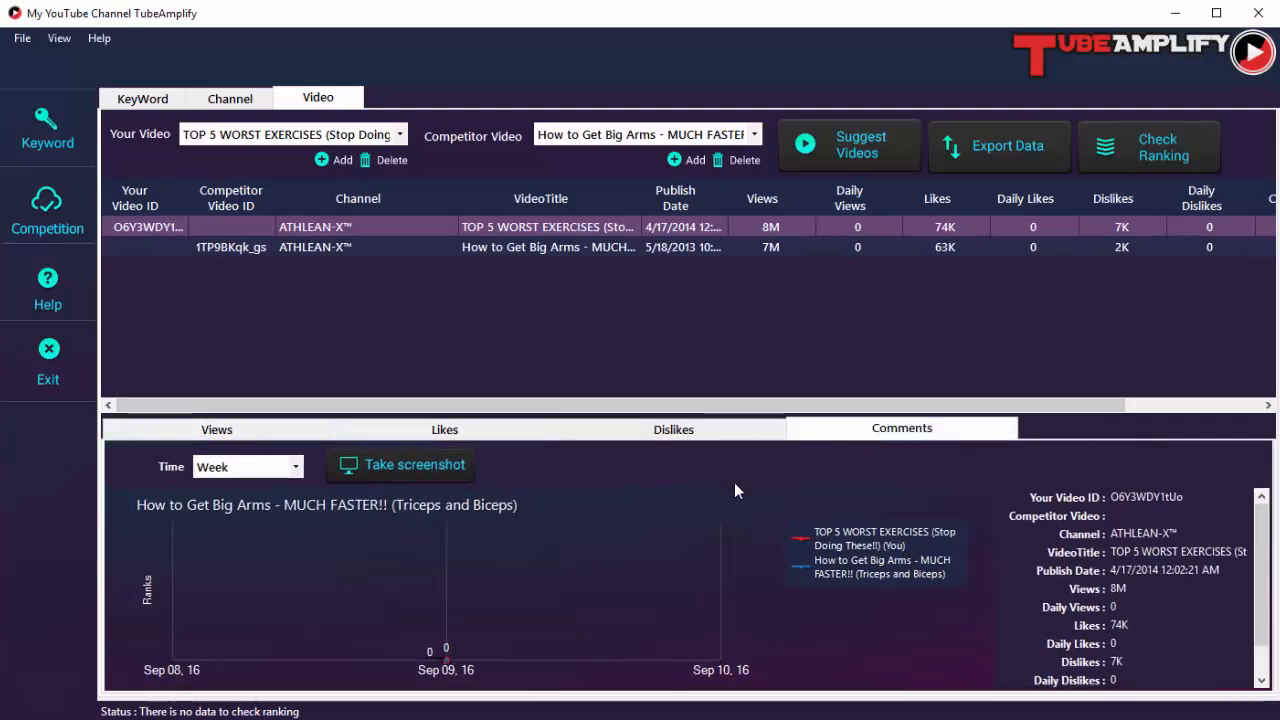